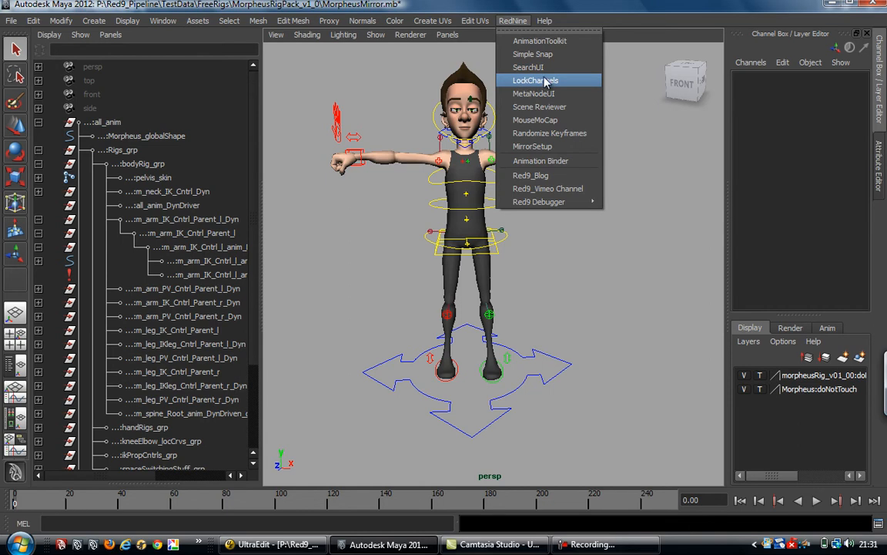
# Open LockChannels and choose all translate, rotate and scale channels for the character's left arm IK control.
pyautogui.moveTo(650, 86); pyautogui.dragTo(616, 177)
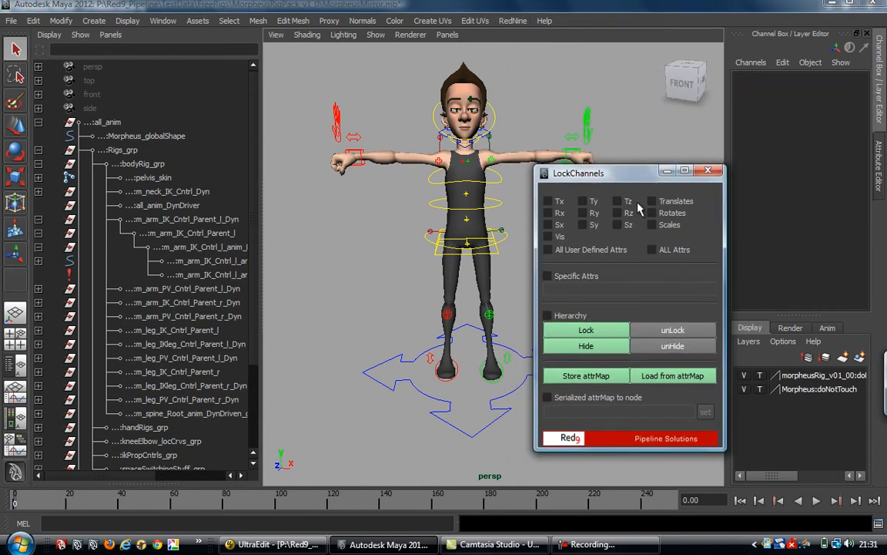
pyautogui.moveTo(613, 176); pyautogui.dragTo(619, 204)
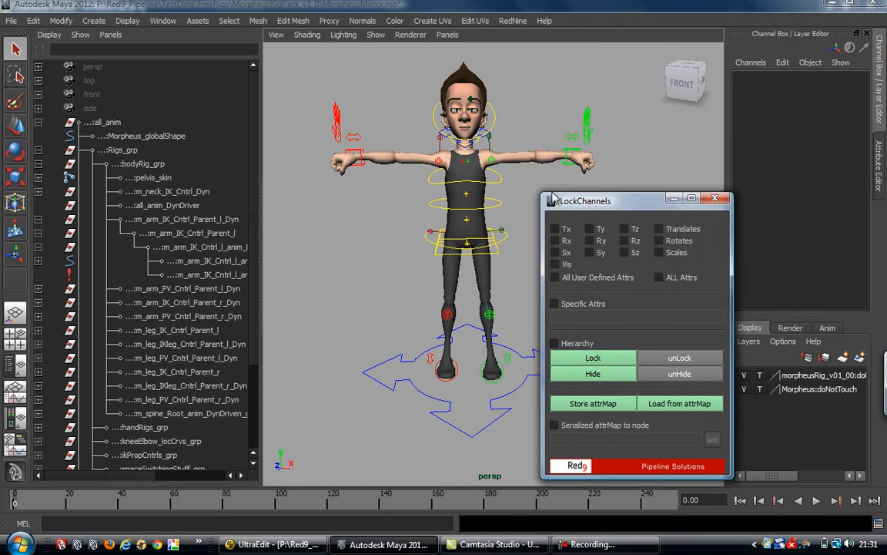
pyautogui.click(571, 162)
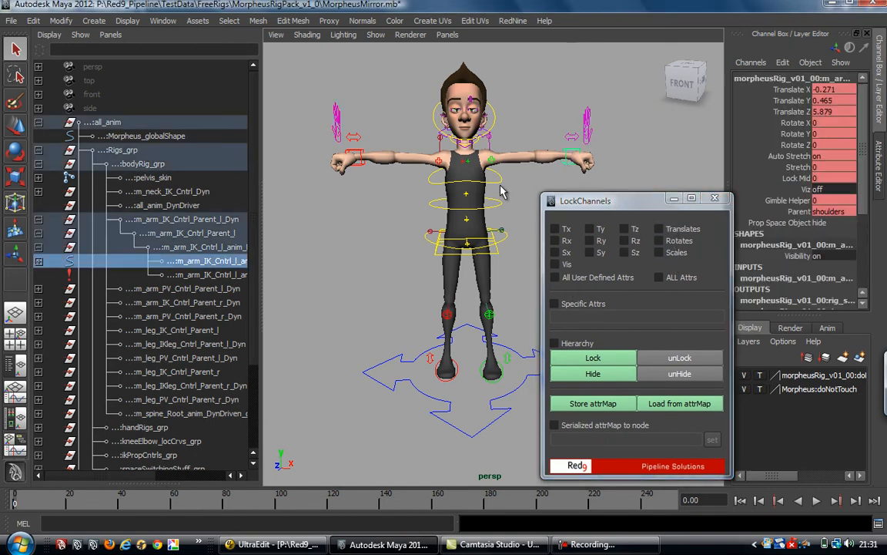
pyautogui.click(674, 229)
pyautogui.click(666, 241)
pyautogui.click(667, 252)
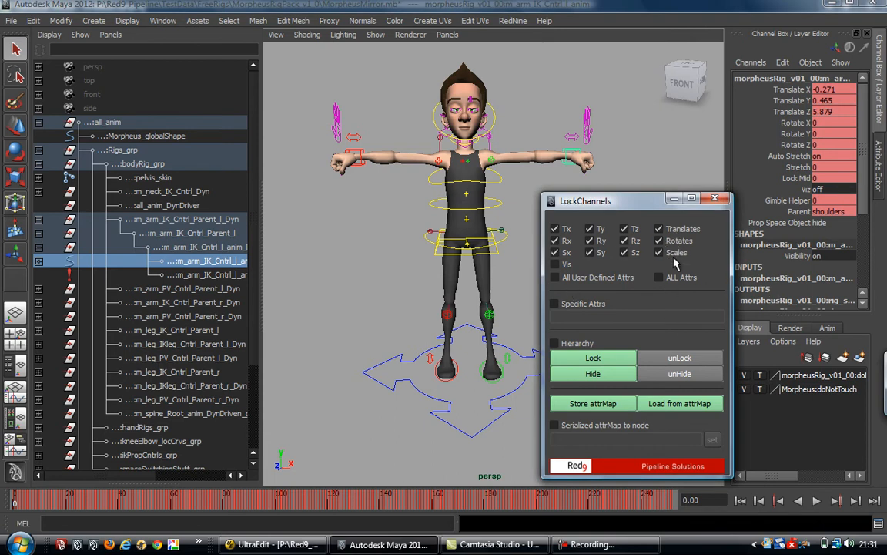
# Lock and unlock the chosen channels on the left arm IK control, and also hide and unhide them.
pyautogui.click(610, 360)
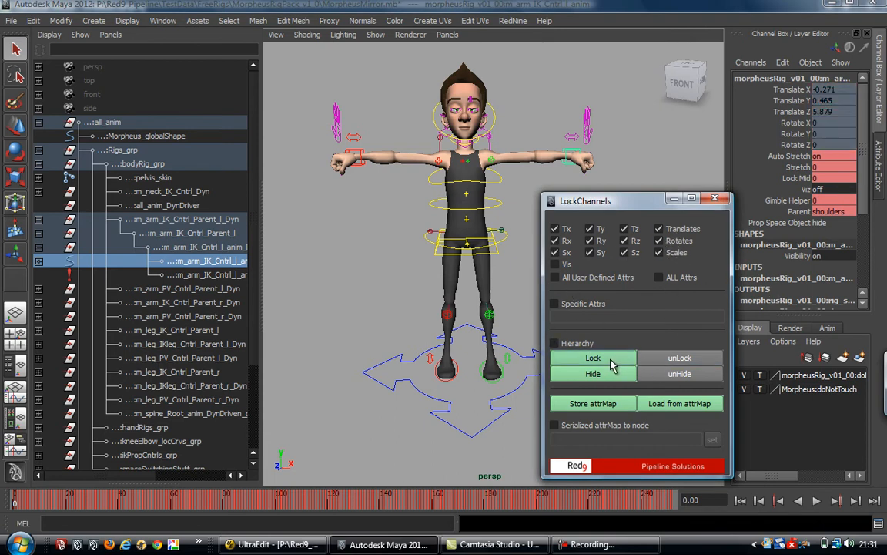
pyautogui.click(678, 358)
pyautogui.click(593, 373)
pyautogui.click(669, 375)
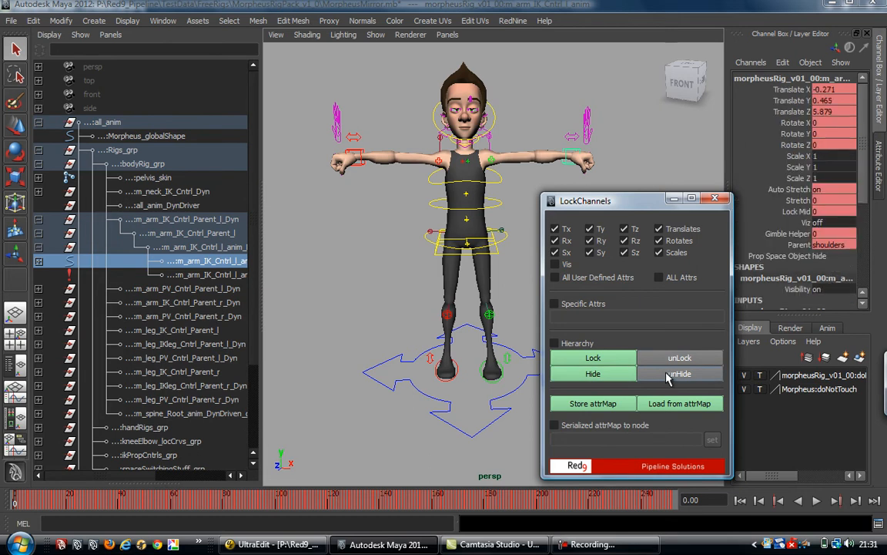
# Examine the channel options offered for the left arm IK control's Translate X through Rotate channels.
pyautogui.moveTo(793, 90); pyautogui.dragTo(794, 144)
pyautogui.rightClick(790, 143)
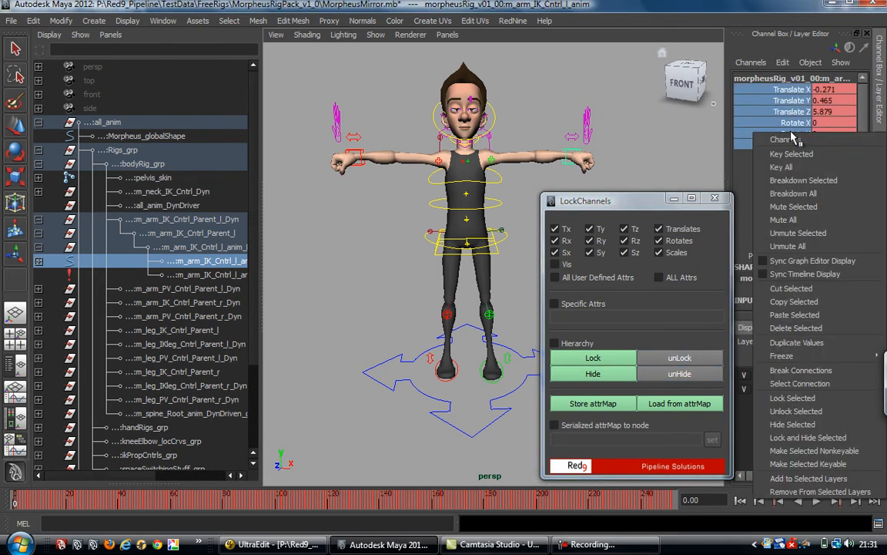
pyautogui.click(799, 452)
# Select both arm IK controls with the middle spine control, enable specific attributes, and reselect only the left arm IK control.
pyautogui.click(370, 169)
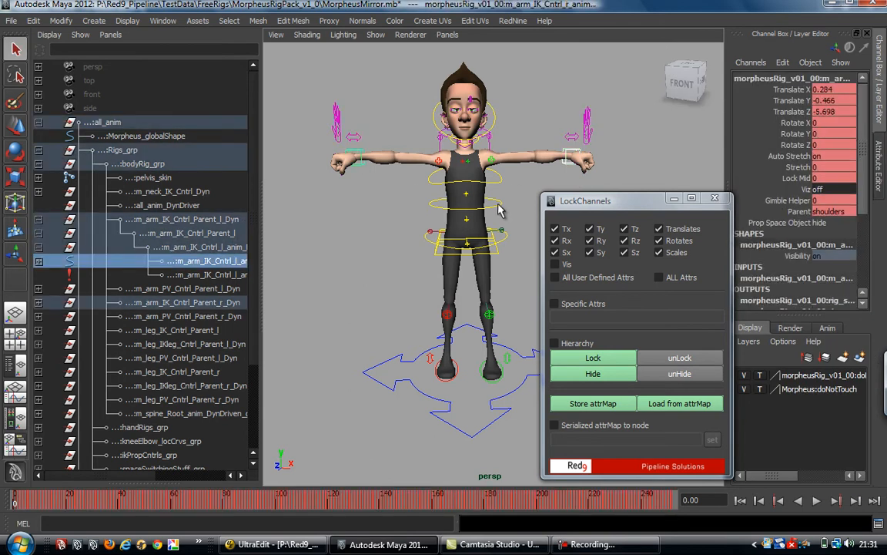
pyautogui.click(453, 197)
pyautogui.click(567, 306)
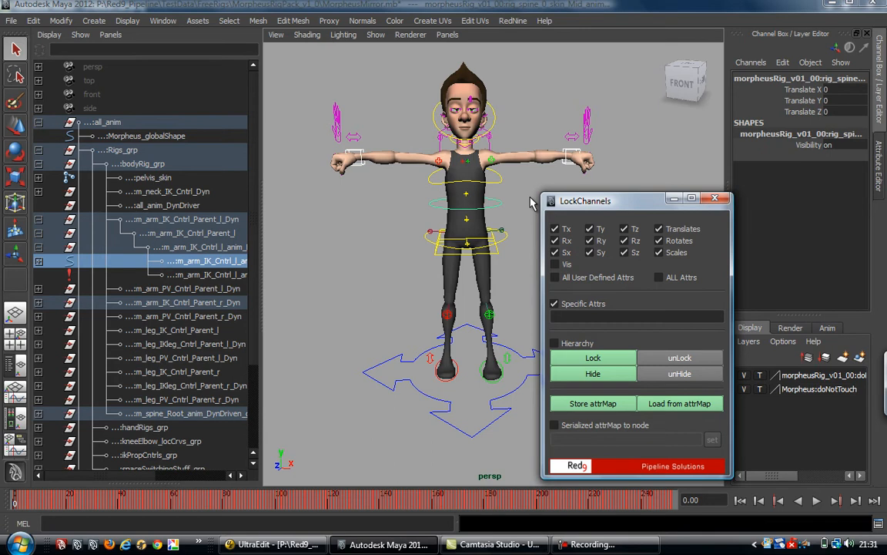
pyautogui.click(571, 164)
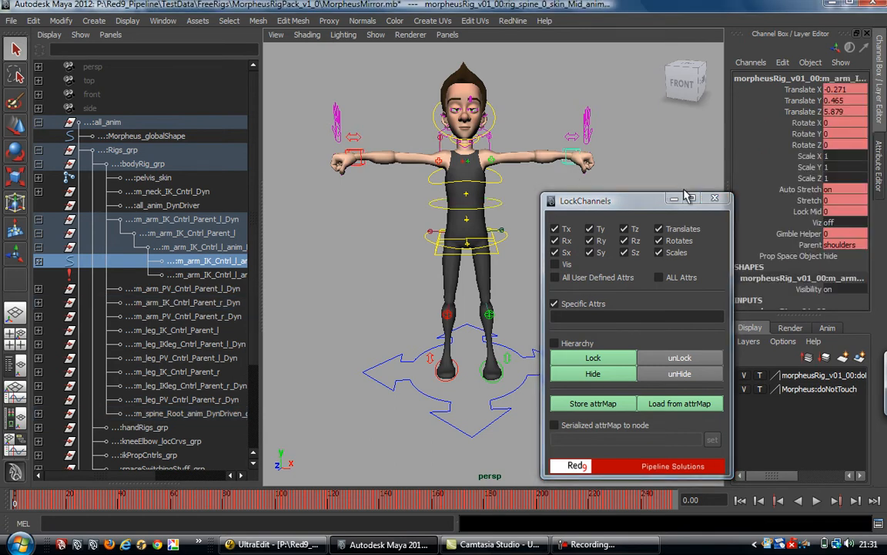
# Enable hierarchy processing and select the rig's all_anim root control.
pyautogui.click(566, 344)
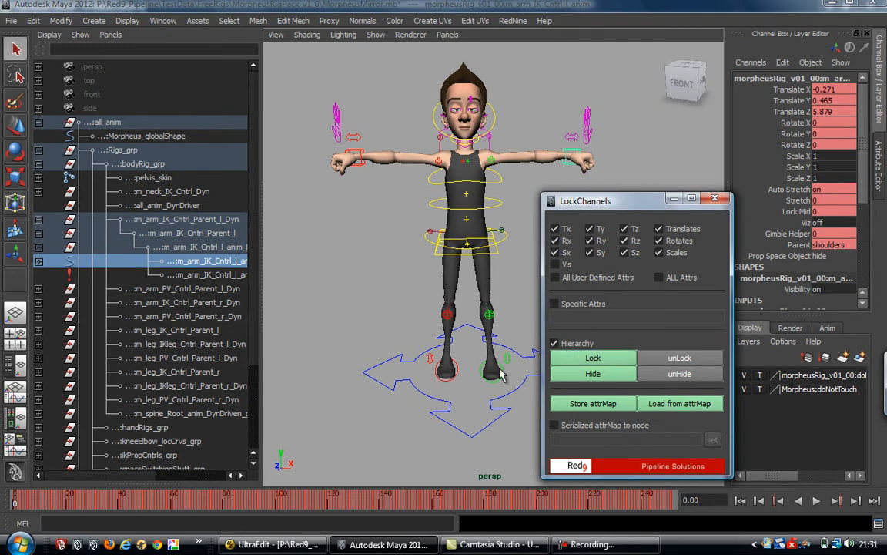
pyautogui.moveTo(379, 317); pyautogui.dragTo(403, 399)
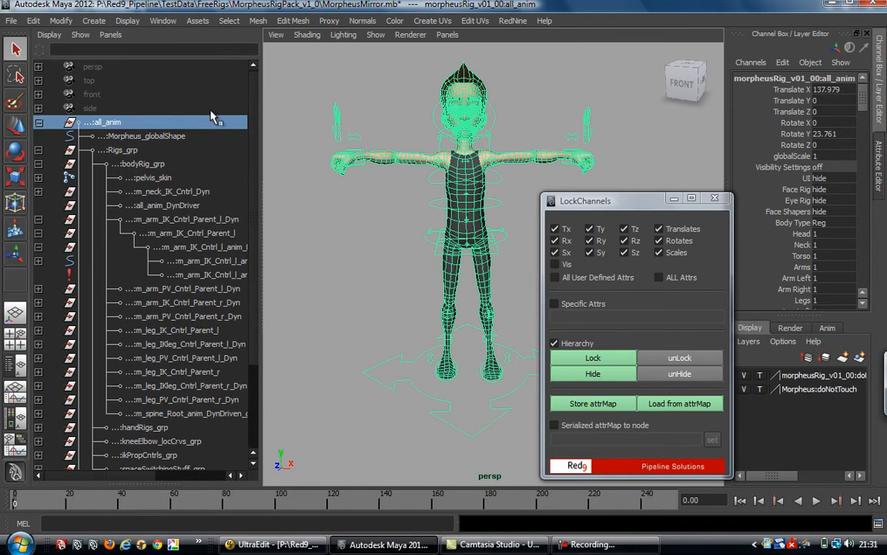
pyautogui.click(368, 289)
# Lock and unlock all user-defined attributes on the all_anim root control, with hierarchy processing off.
pyautogui.moveTo(615, 201); pyautogui.dragTo(619, 199)
pyautogui.click(573, 165)
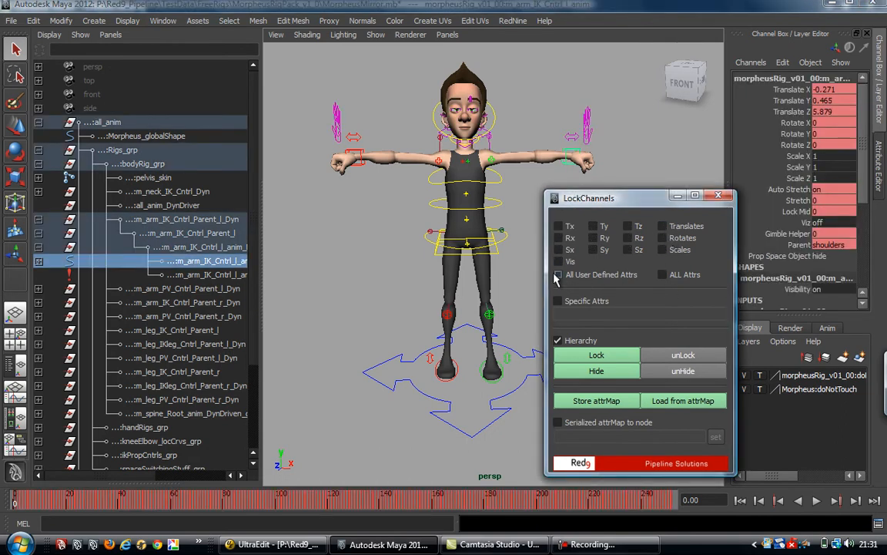
pyautogui.click(611, 278)
pyautogui.click(361, 362)
pyautogui.click(558, 340)
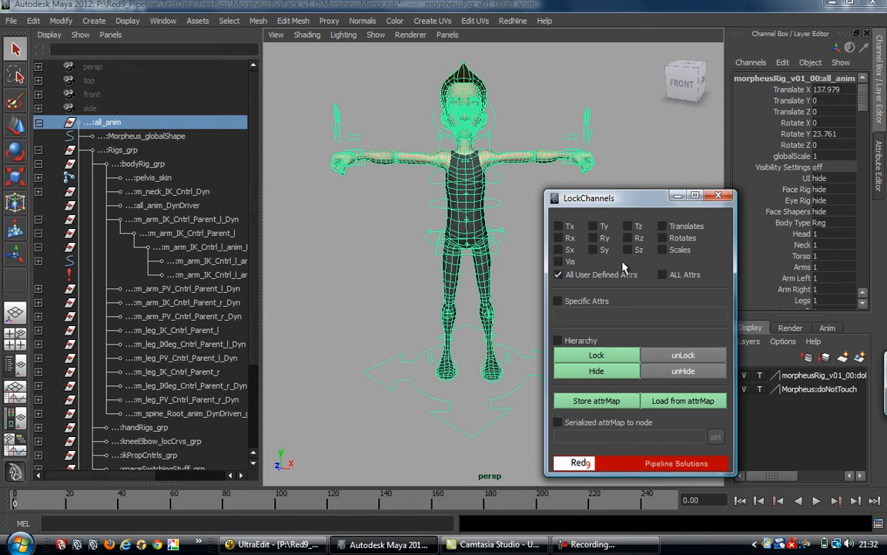
pyautogui.click(597, 354)
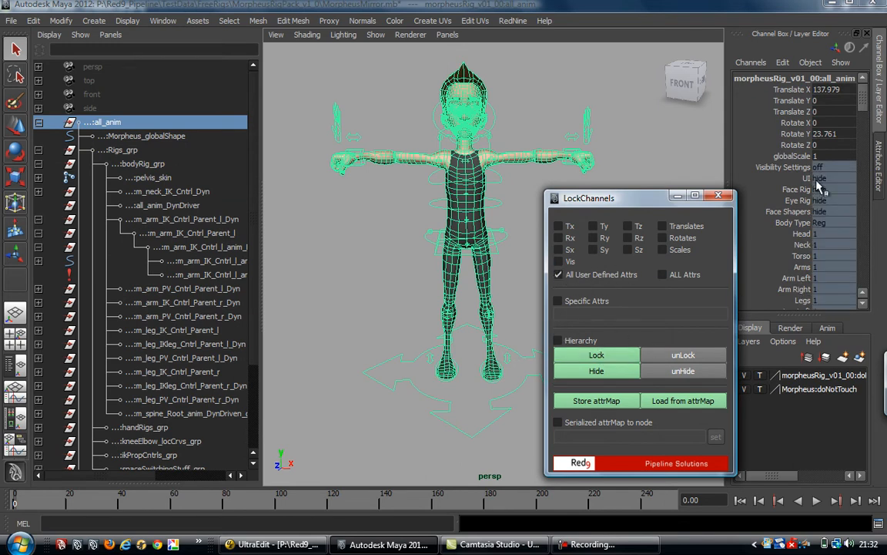
pyautogui.click(695, 358)
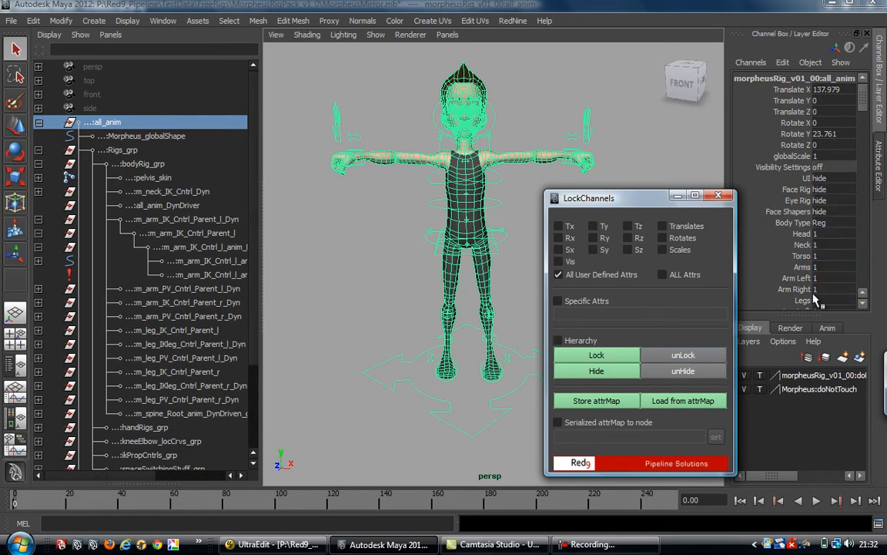
# Select the left arm IK control, enter Parent as its specific attribute, and turn the specific attributes option off again.
pyautogui.click(685, 276)
pyautogui.click(685, 276)
pyautogui.click(574, 166)
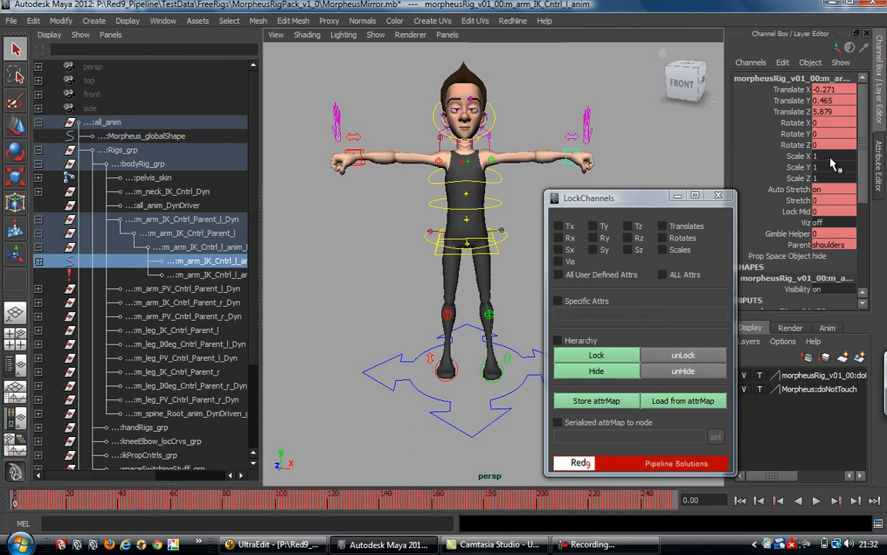
pyautogui.click(558, 301)
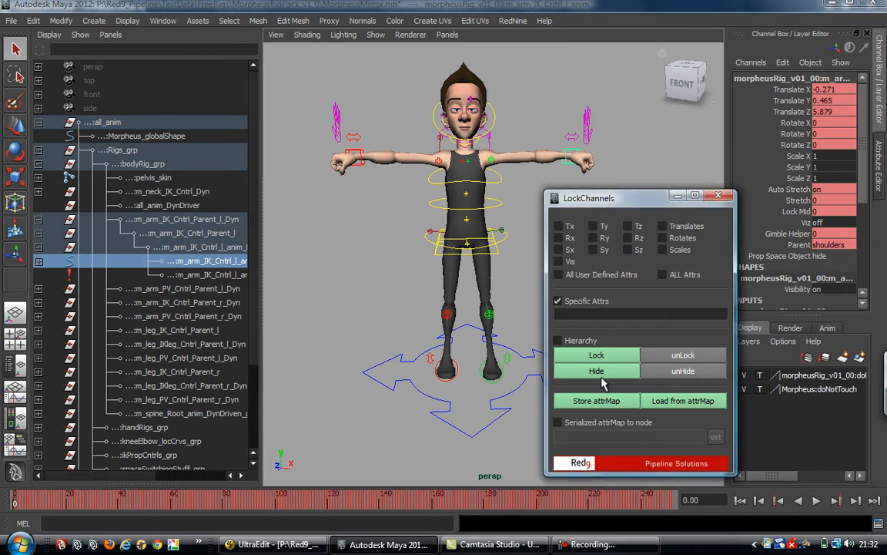
pyautogui.click(608, 315)
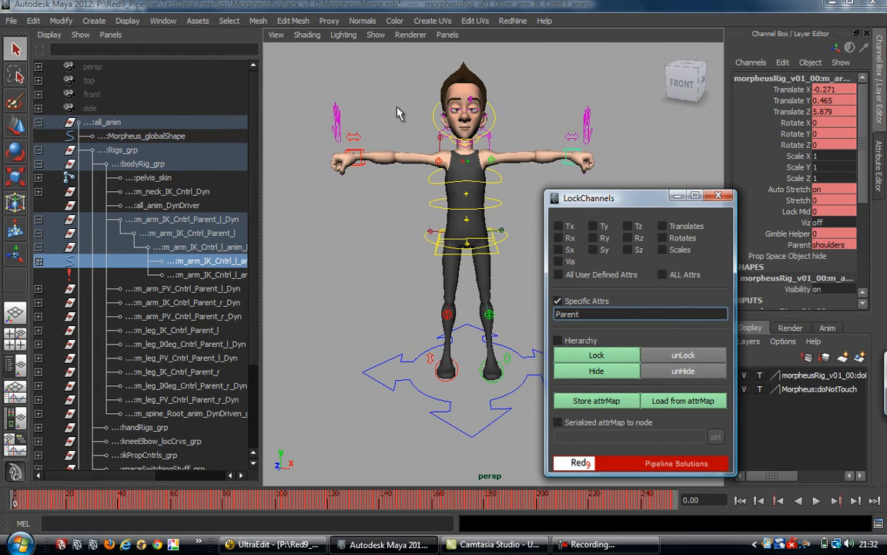
pyautogui.doubleClick(570, 316)
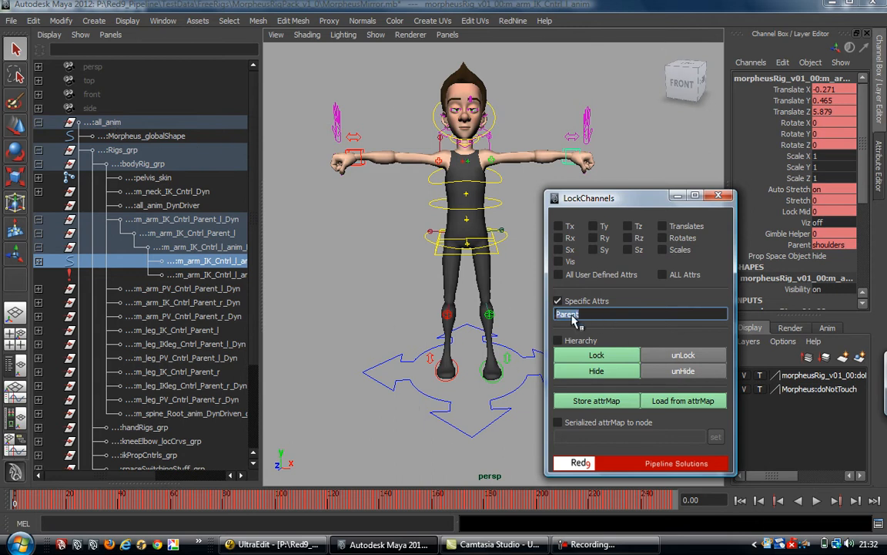
pyautogui.click(573, 303)
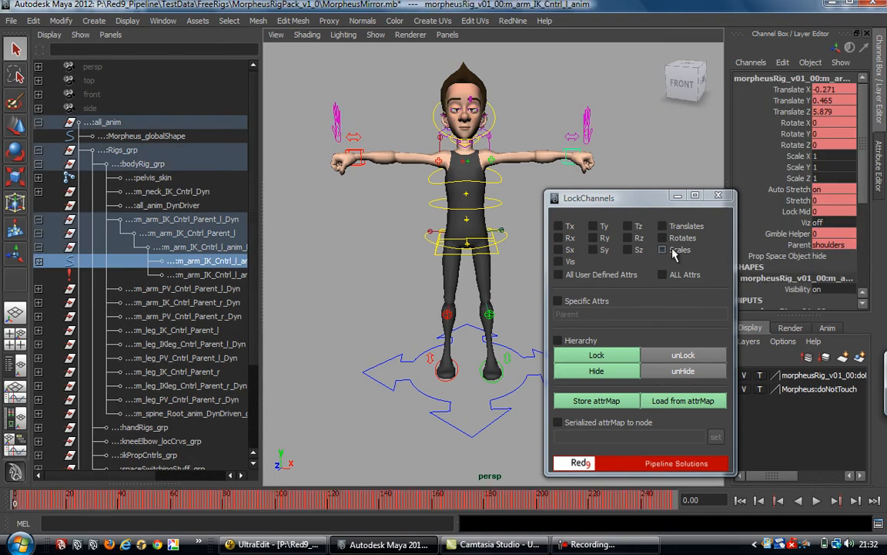
# Lock and hide the scale channels on the left arm IK control, and clear the selection.
pyautogui.click(663, 249)
pyautogui.click(616, 356)
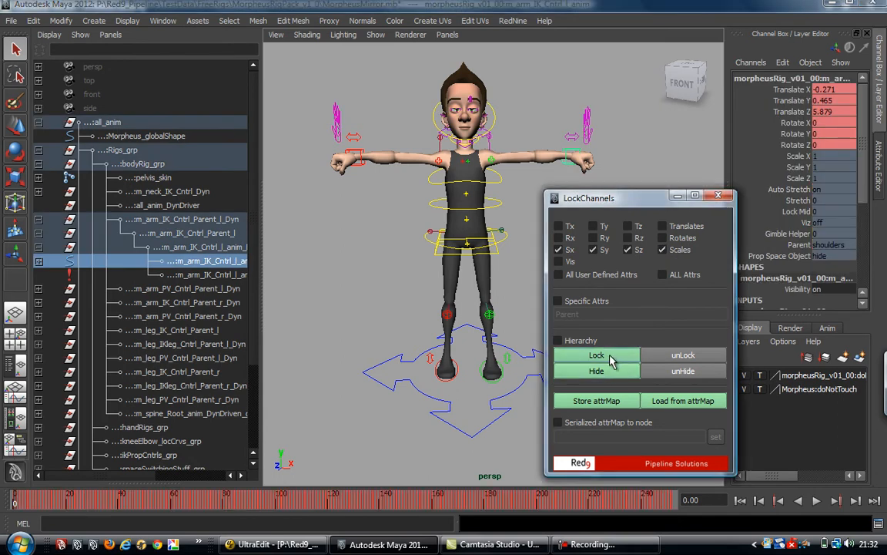
pyautogui.click(598, 371)
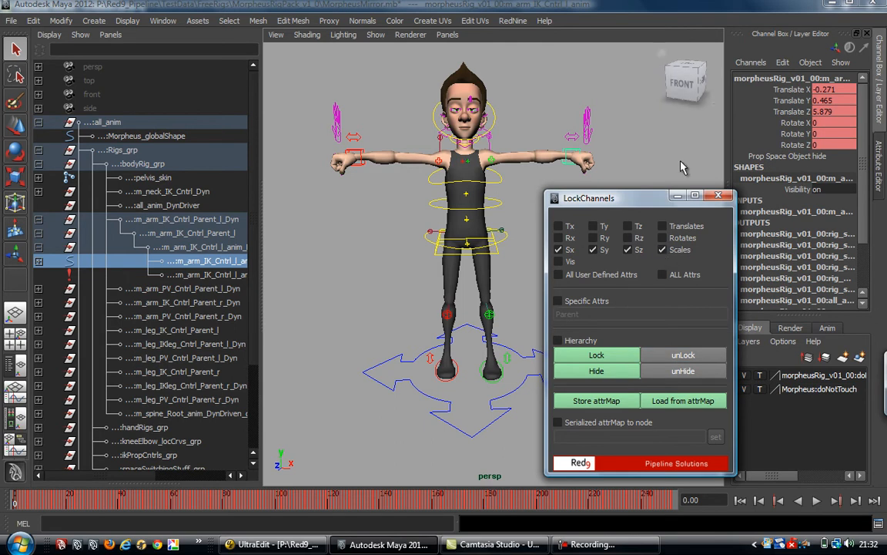
pyautogui.click(510, 158)
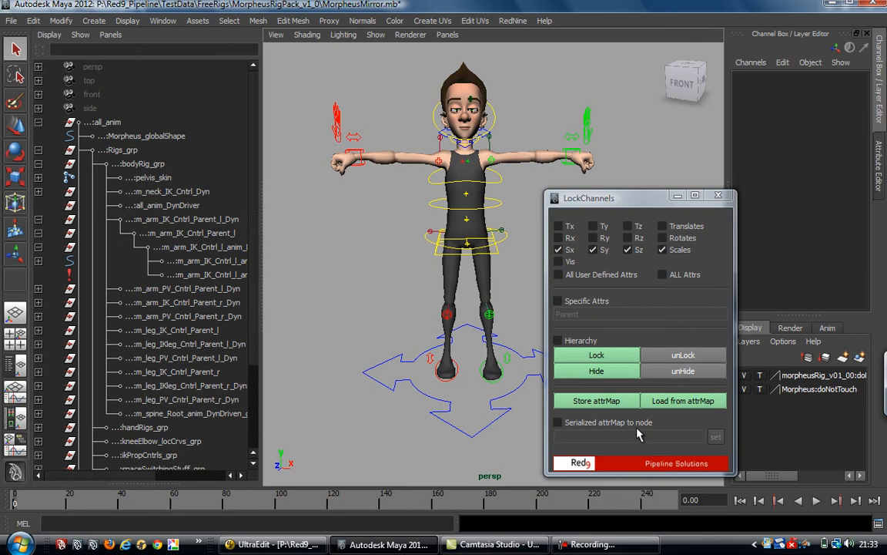
# Store the attribute map of the whole all_anim hierarchy, replacing the existing attr.attrMap file.
pyautogui.moveTo(370, 282); pyautogui.dragTo(339, 377)
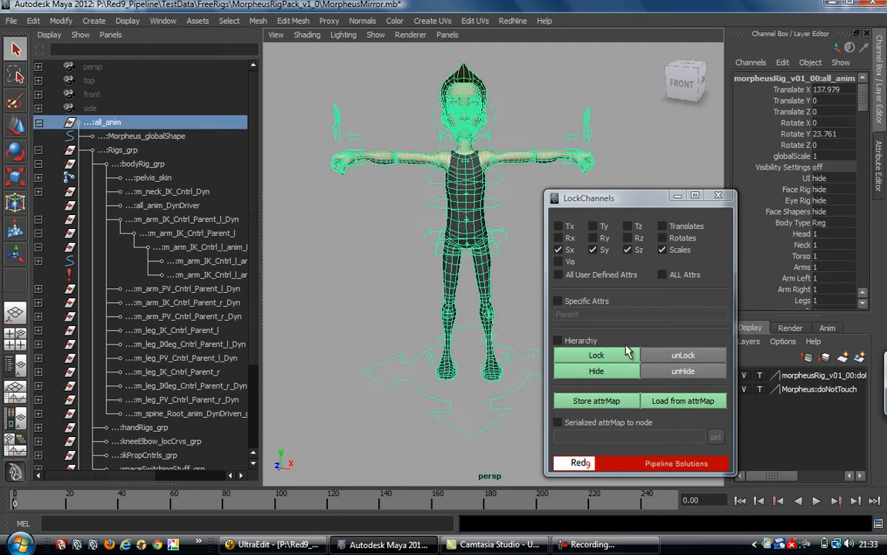
pyautogui.click(587, 340)
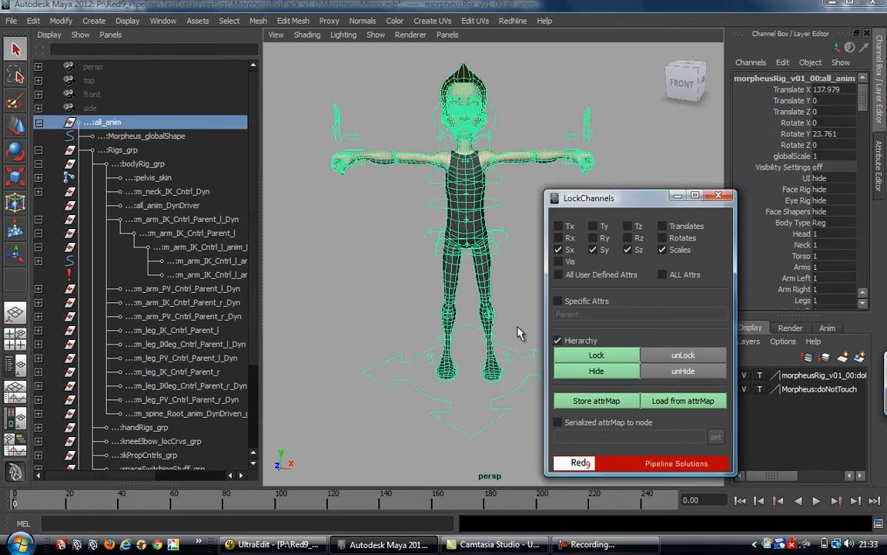
pyautogui.click(597, 401)
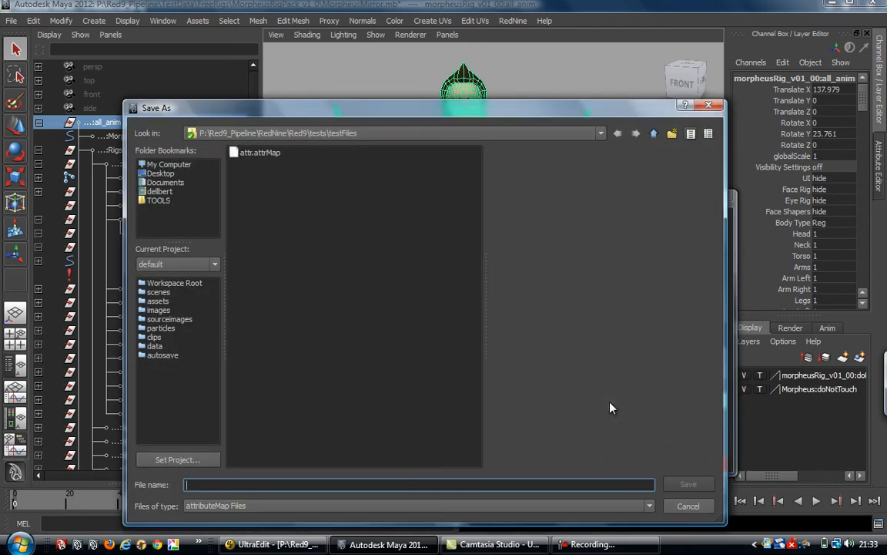
pyautogui.doubleClick(262, 154)
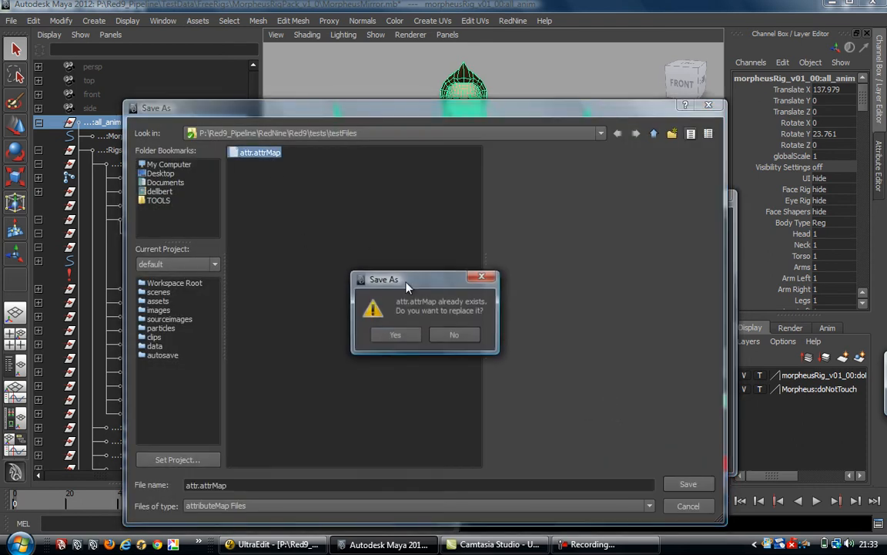
pyautogui.click(391, 334)
# Switch to UltraEdit, reload the changed attr.attrMap file, and go to its beginning.
pyautogui.click(274, 544)
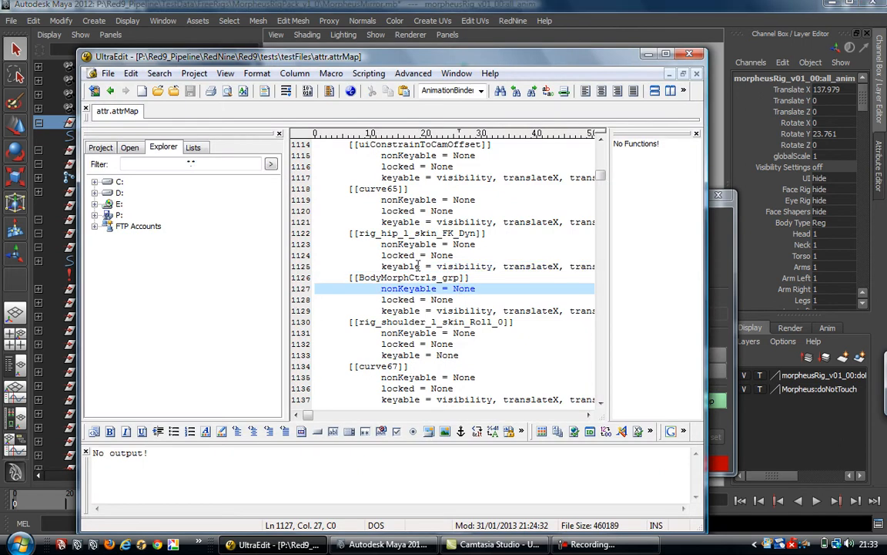
pyautogui.click(419, 266)
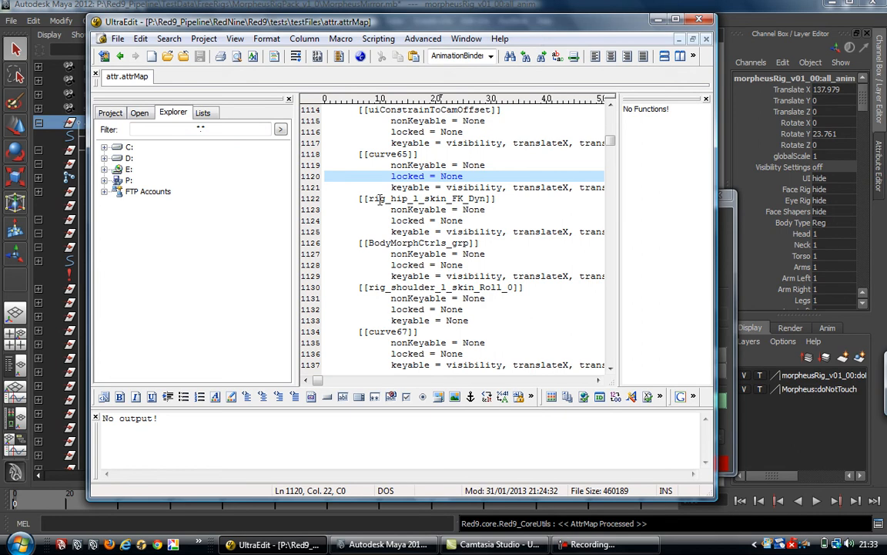
pyautogui.click(380, 199)
pyautogui.scroll(1, 380, 199)
pyautogui.scroll(-3, 588, 149)
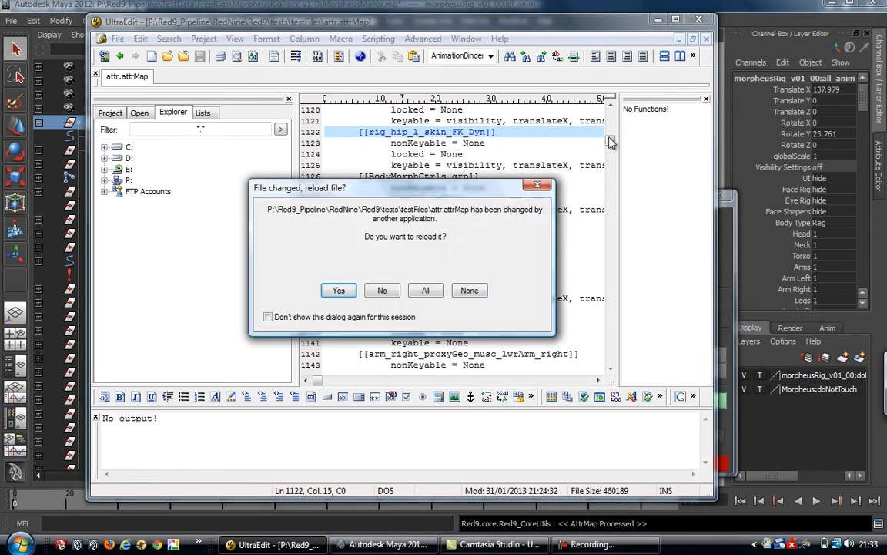
pyautogui.click(339, 291)
pyautogui.click(474, 220)
pyautogui.moveTo(609, 145); pyautogui.dragTo(611, 114)
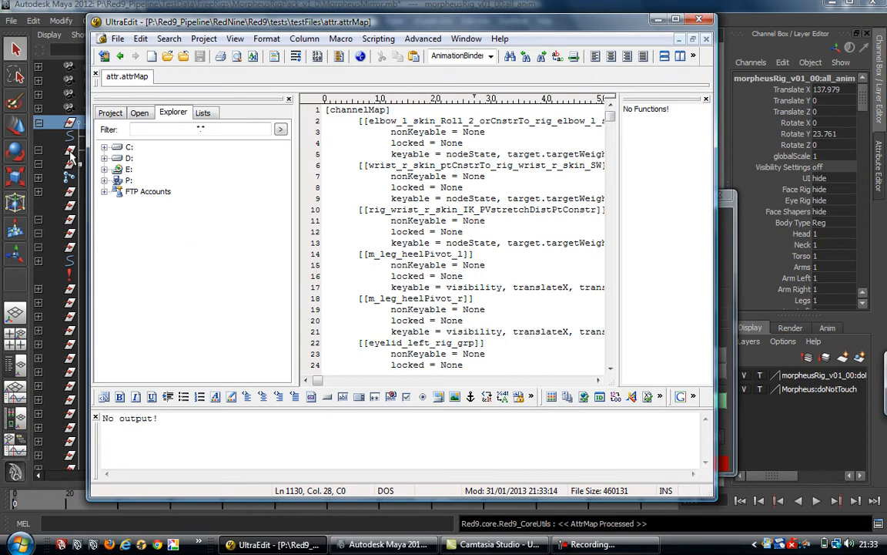
# Examine the nonKeyable, locked and keyable entries under the wrist_r_skin_ptCnstrTo_rig_wrist_r_skin_SW node.
pyautogui.doubleClick(411, 175)
pyautogui.doubleClick(408, 187)
pyautogui.doubleClick(409, 198)
pyautogui.doubleClick(408, 177)
pyautogui.doubleClick(401, 188)
pyautogui.doubleClick(404, 198)
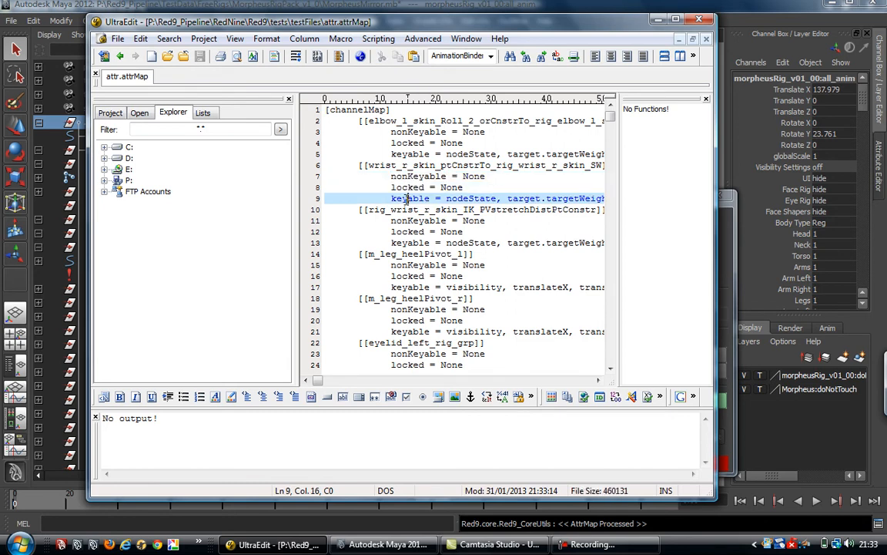
# Return to Maya, move the LockChannels window aside, and select the hip control followed by the middle spine control.
pyautogui.click(656, 21)
pyautogui.moveTo(635, 205); pyautogui.dragTo(647, 219)
pyautogui.click(418, 221)
pyautogui.click(429, 236)
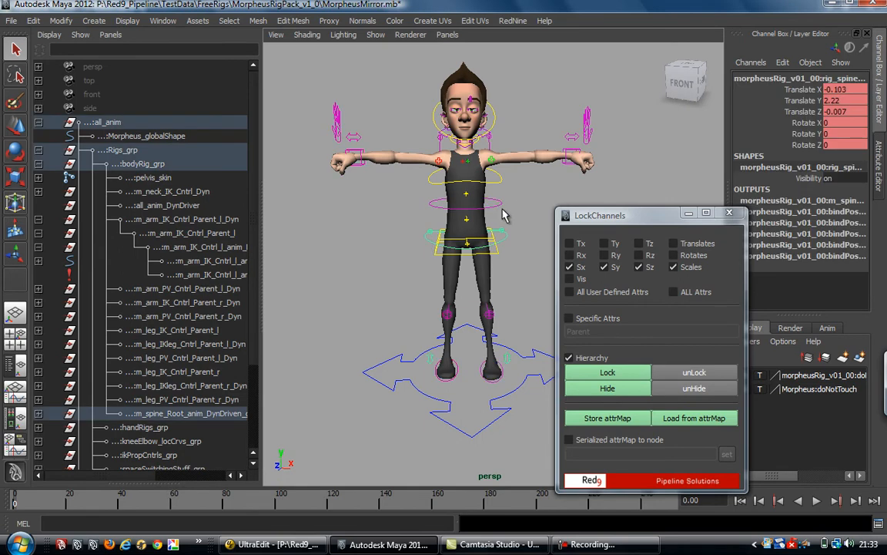
pyautogui.click(500, 207)
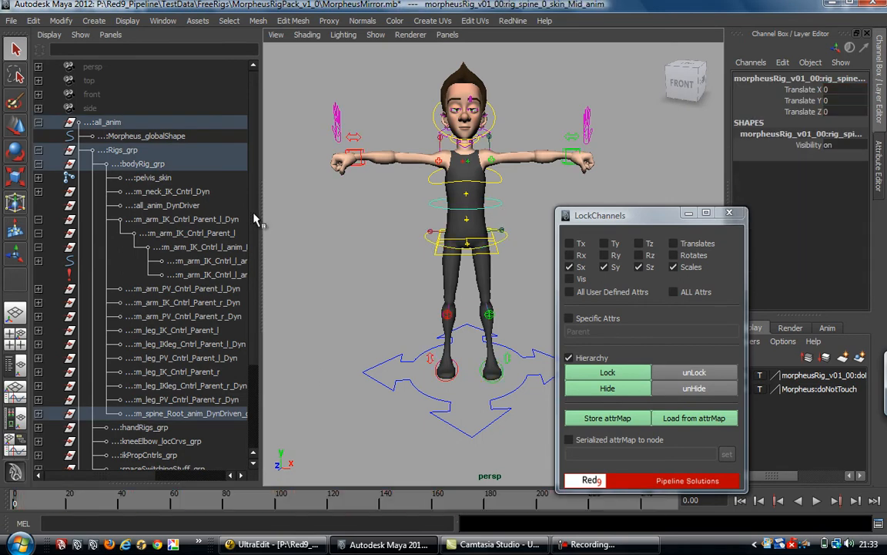
# Unlock and unhide all attributes throughout the all_anim hierarchy, with ALL Attrs enabled.
pyautogui.click(386, 394)
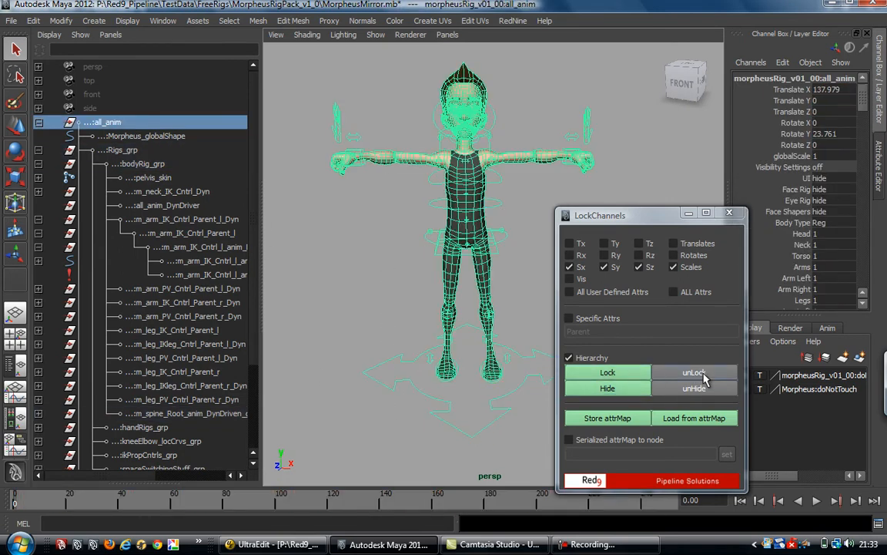
pyautogui.click(673, 291)
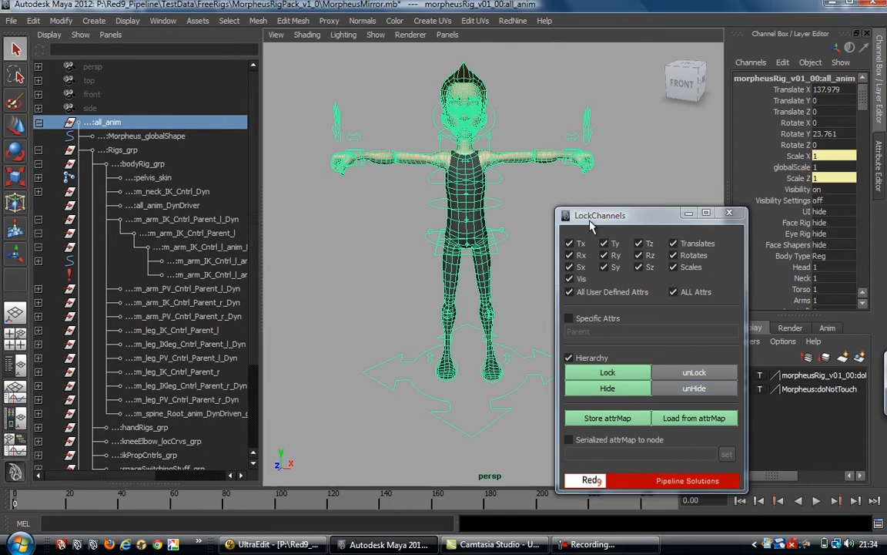
# Examine the channels of the left arm IK, neck IK, spine root and all_anim controls in turn.
pyautogui.click(564, 169)
pyautogui.click(567, 163)
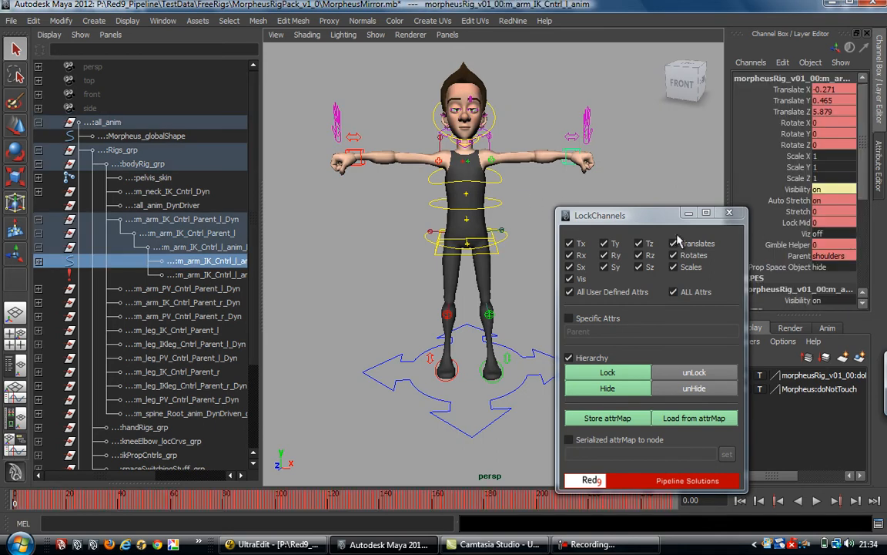
pyautogui.click(438, 114)
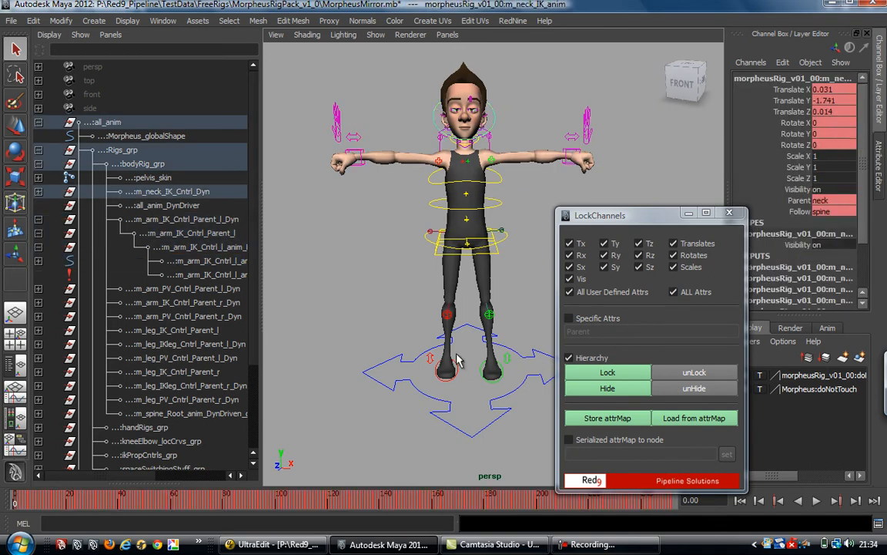
pyautogui.click(504, 249)
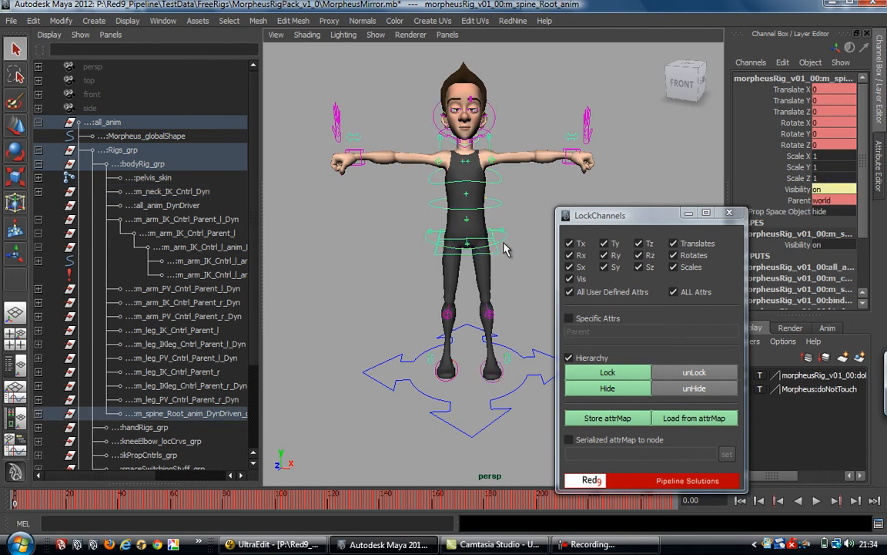
pyautogui.click(531, 404)
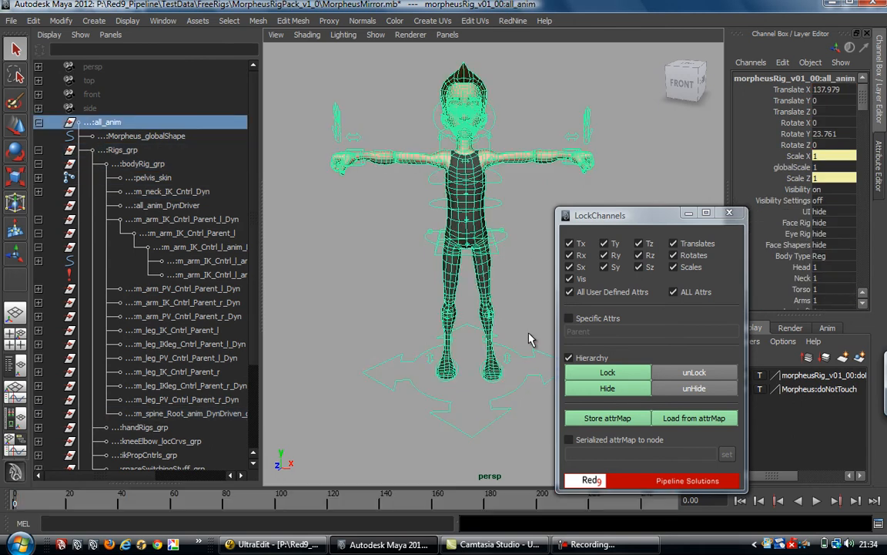
pyautogui.click(452, 163)
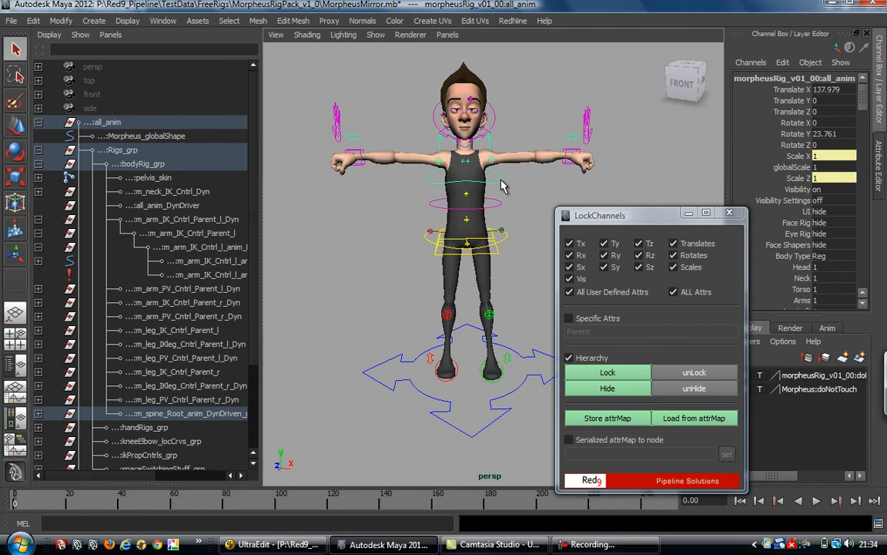
# Inspect the channels of the group nodes under bodyRig_grp, including m_arm_IK_Cntrl_Parent_l_Dyn and m_arm_IK_Cntrl_Parent_l, and of the right wrist switch control.
pyautogui.click(171, 205)
pyautogui.click(171, 192)
pyautogui.click(176, 219)
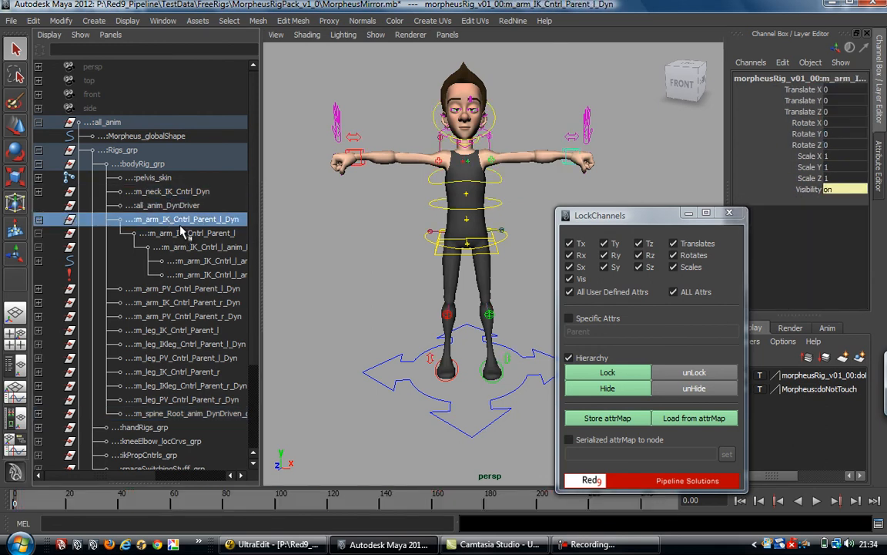
pyautogui.click(187, 233)
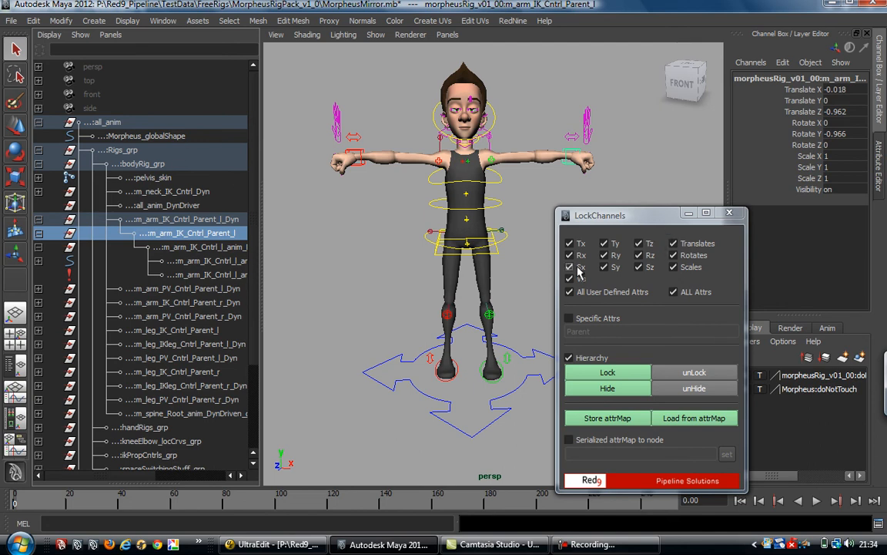
pyautogui.click(521, 207)
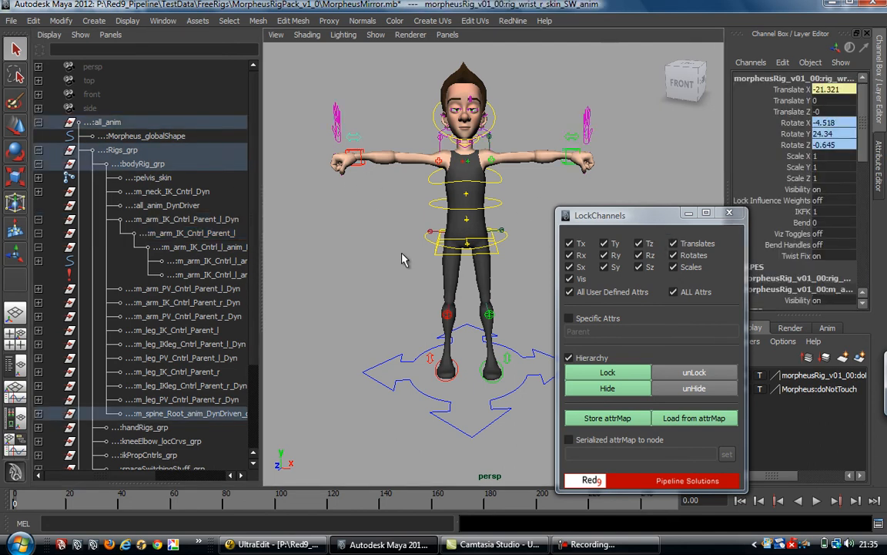
pyautogui.click(531, 313)
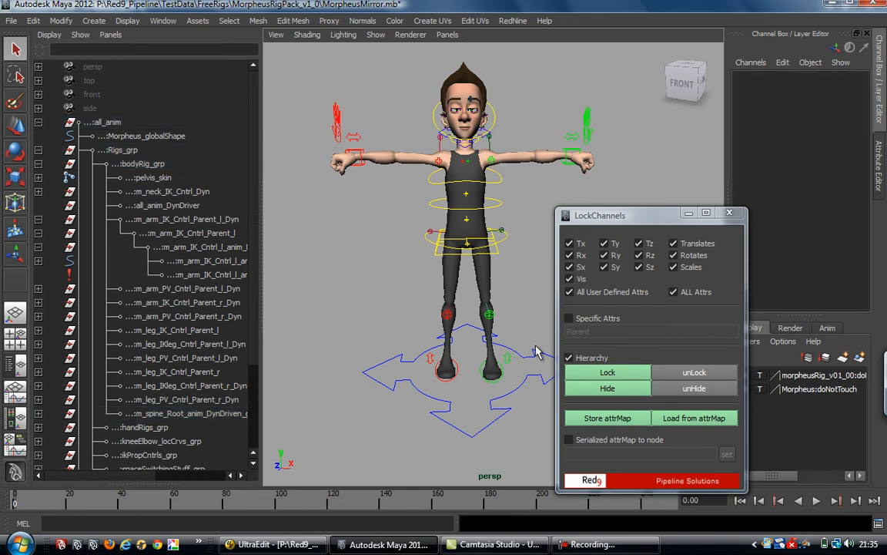
# Load attr.attrMap onto only the left arm IK control, with Hierarchy turned off.
pyautogui.click(516, 158)
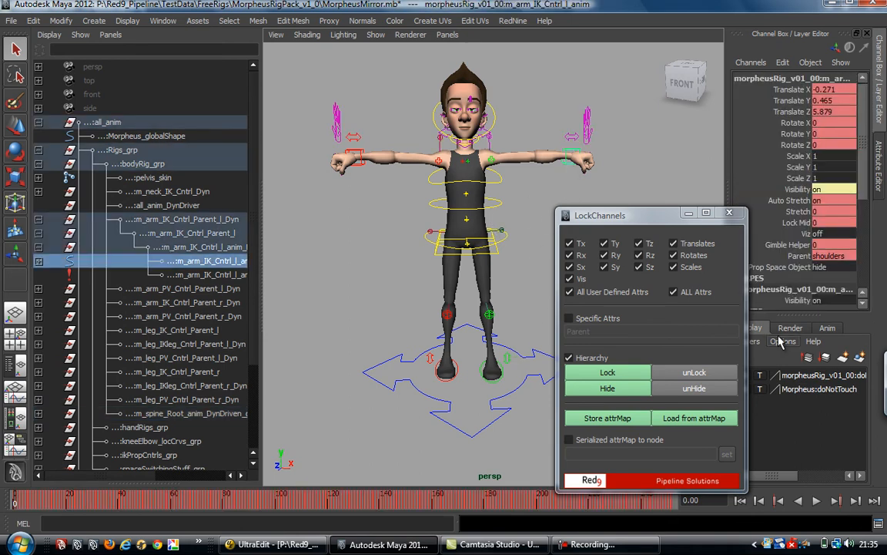
pyautogui.click(569, 358)
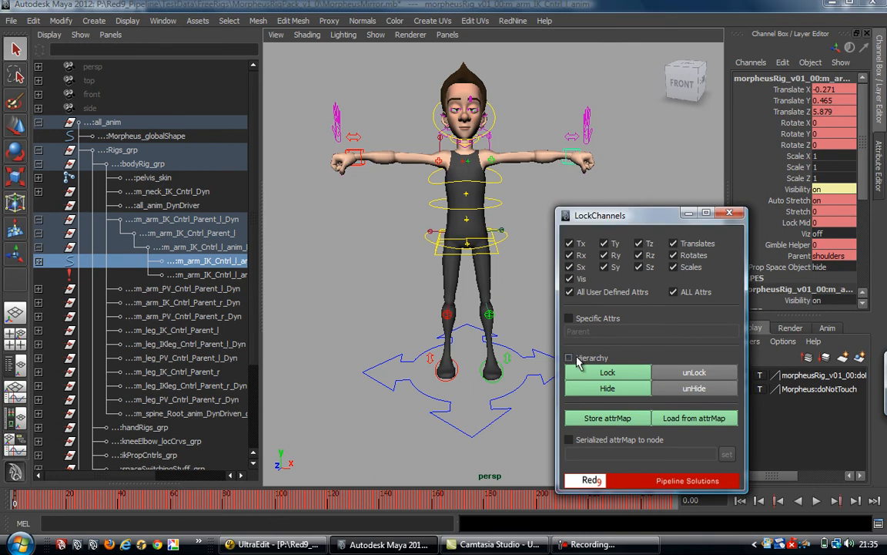
pyautogui.click(691, 420)
pyautogui.click(262, 153)
pyautogui.doubleClick(265, 156)
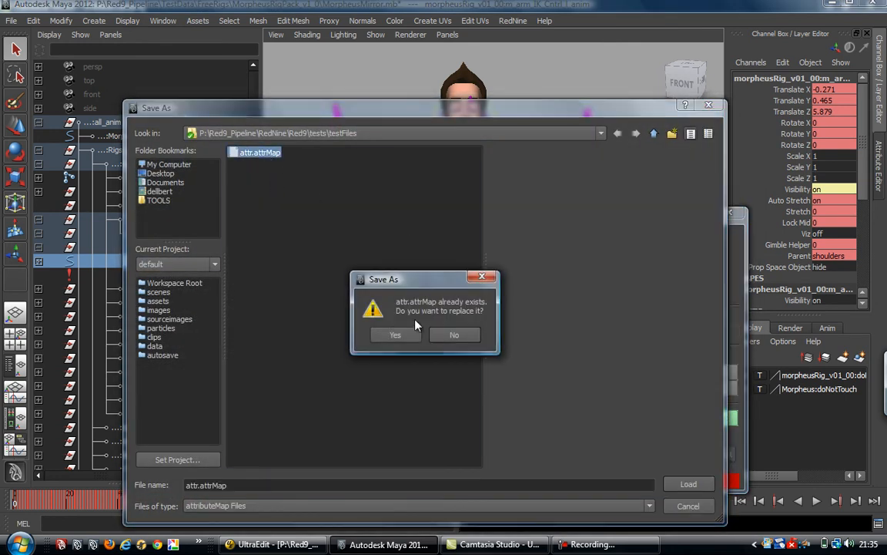
pyautogui.click(392, 335)
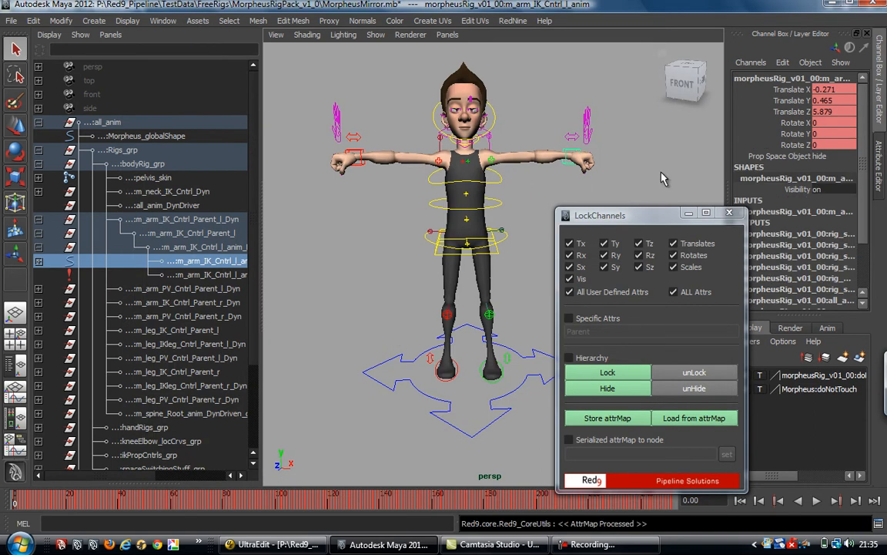
# Restore the channel states of the right arm IK control from attr.attrMap.
pyautogui.click(364, 163)
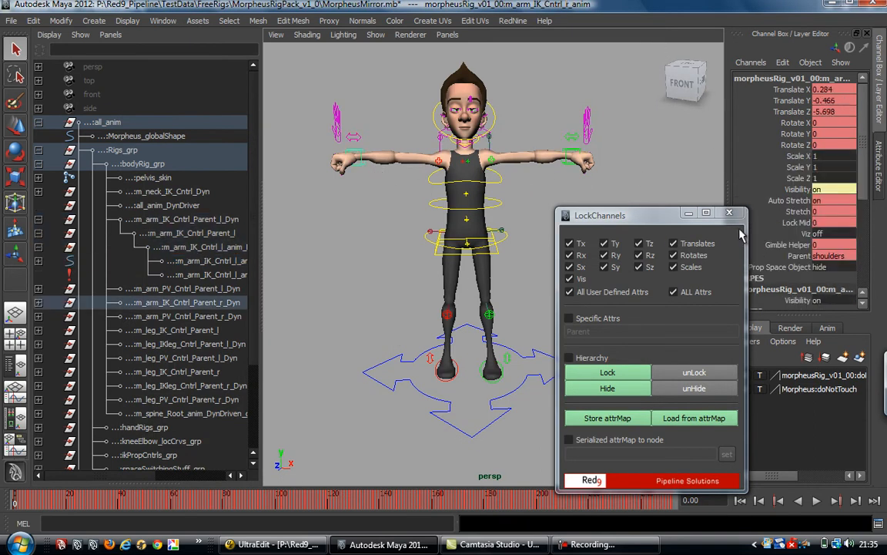
pyautogui.click(688, 423)
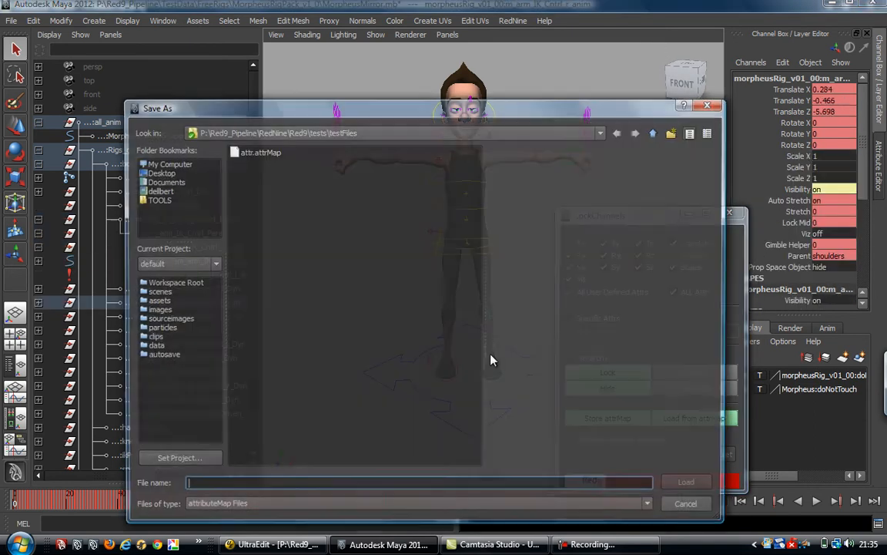
pyautogui.doubleClick(259, 152)
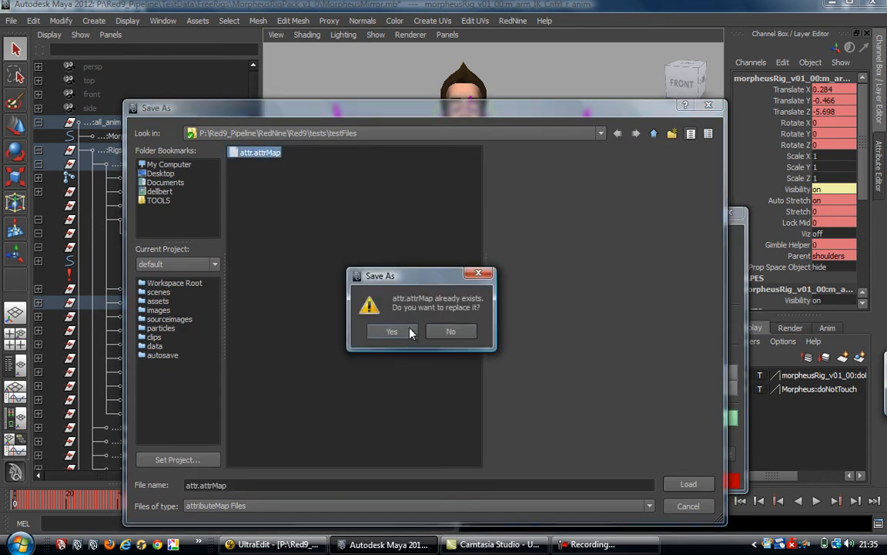
pyautogui.click(408, 332)
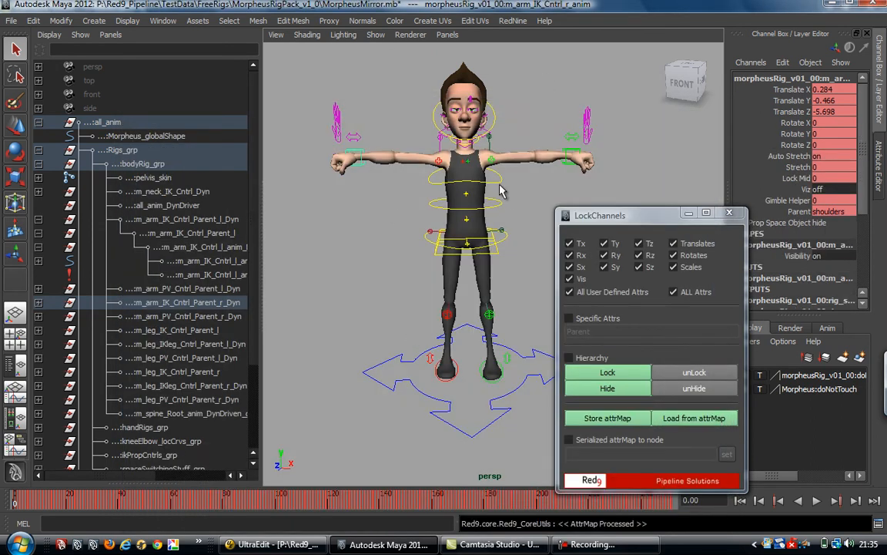
# Turn Hierarchy back on and load attr.attrMap onto the whole all_anim hierarchy.
pyautogui.click(461, 182)
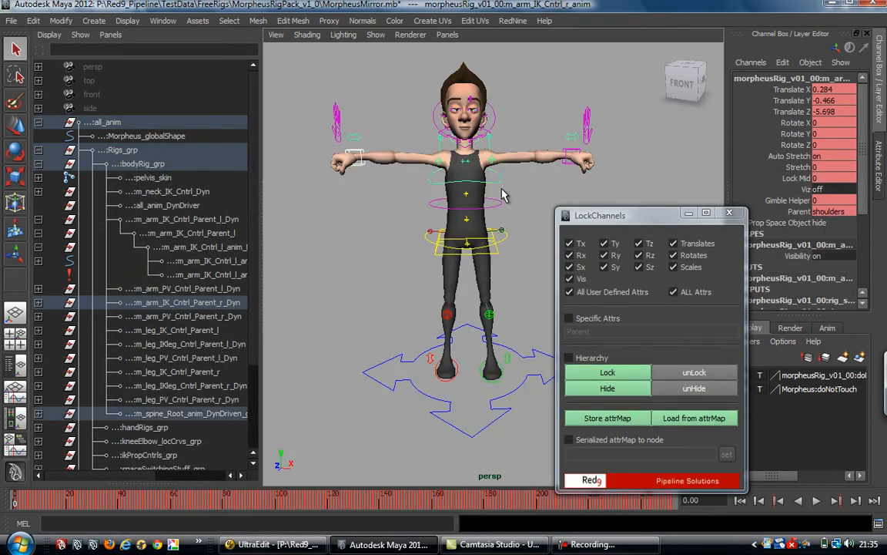
pyautogui.click(538, 268)
pyautogui.click(531, 380)
pyautogui.click(571, 358)
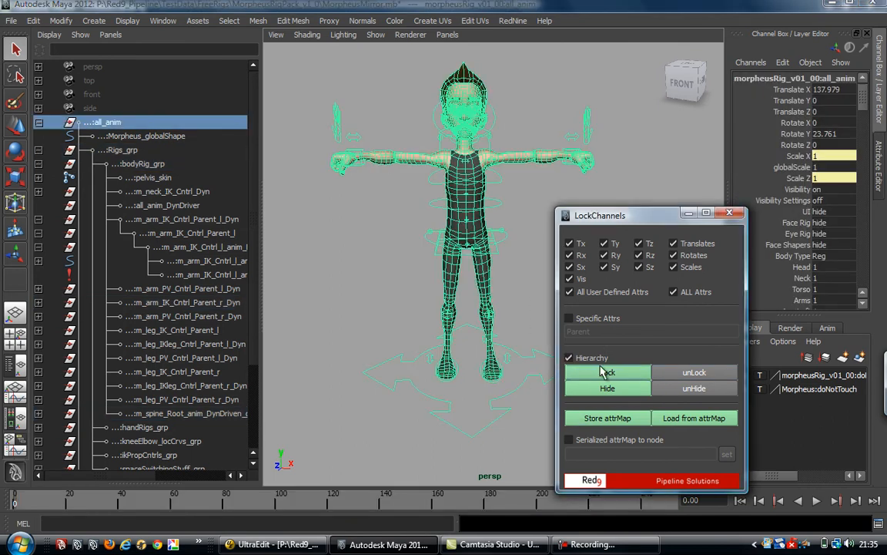
pyautogui.click(701, 423)
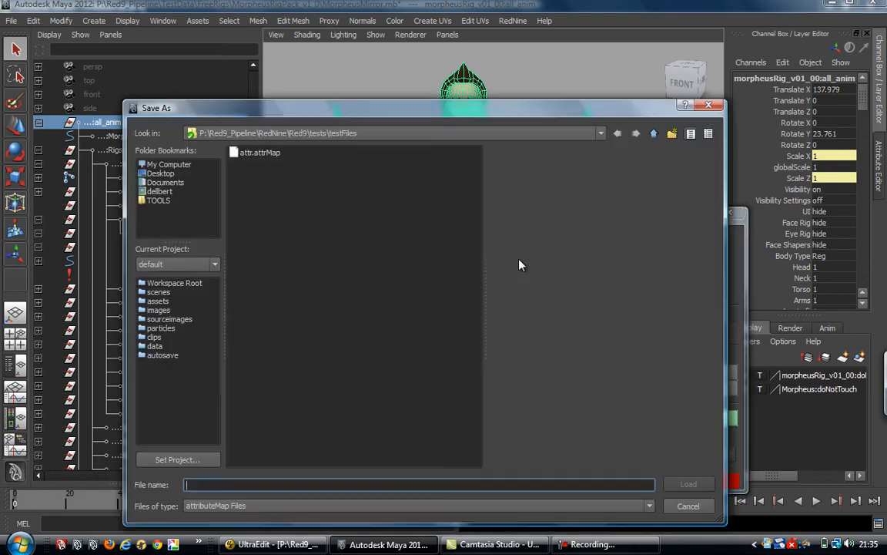
pyautogui.doubleClick(259, 153)
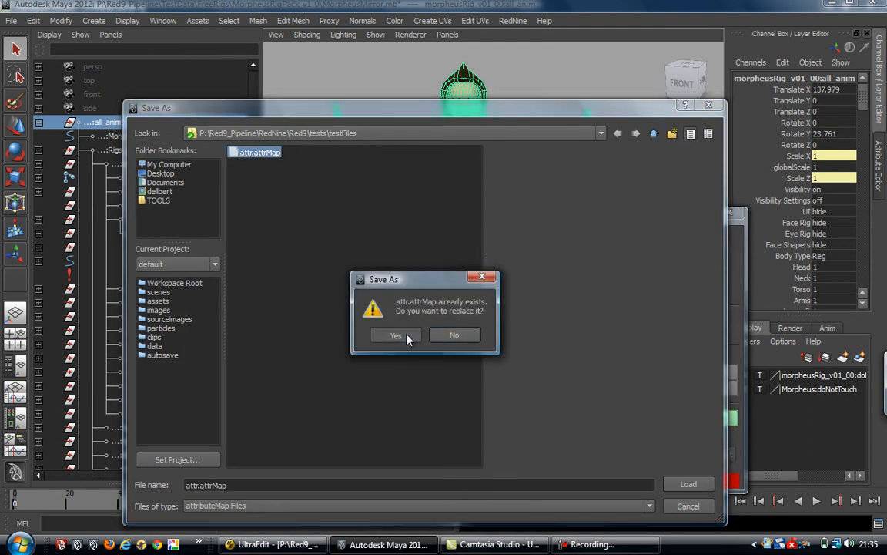
pyautogui.click(406, 337)
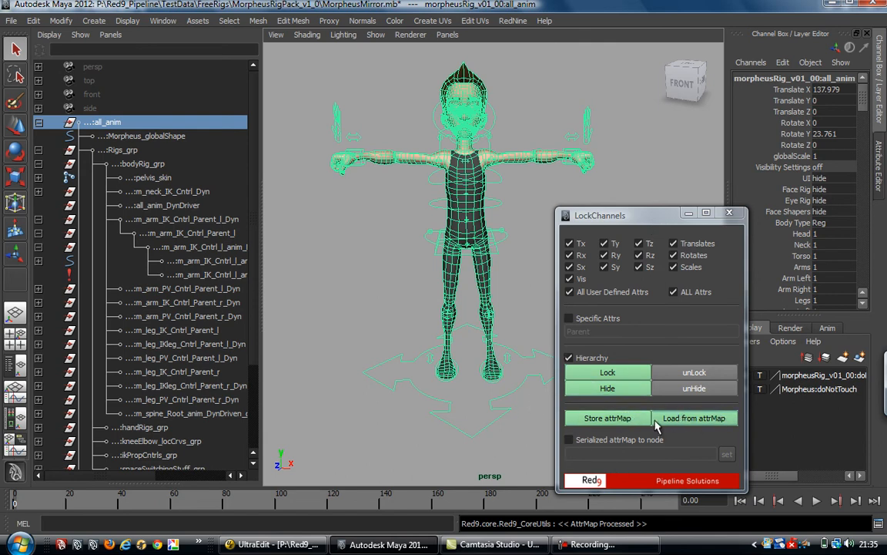
# Enable Serialized attrMap to node, set morpheusRig_v01_00:all_anim as the storage node, and save the attribute map internally.
pyautogui.moveTo(307, 273); pyautogui.dragTo(389, 398)
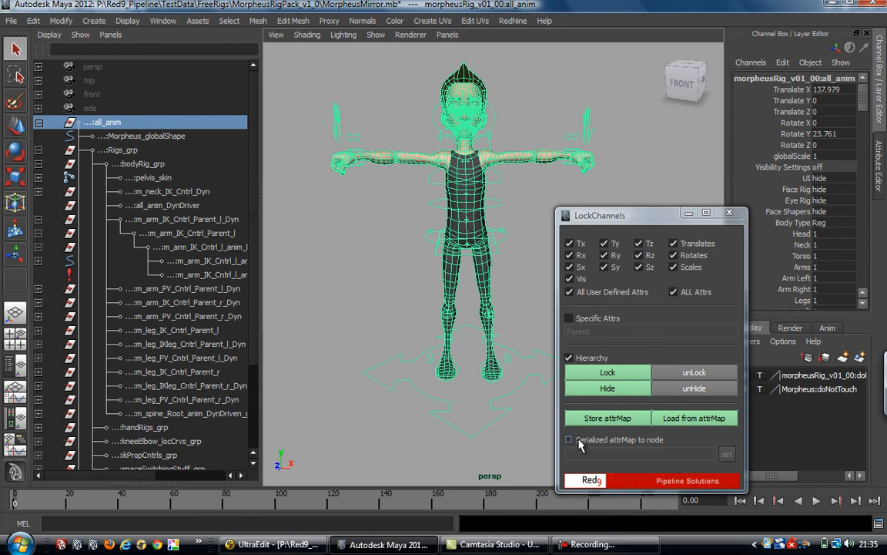
pyautogui.click(582, 442)
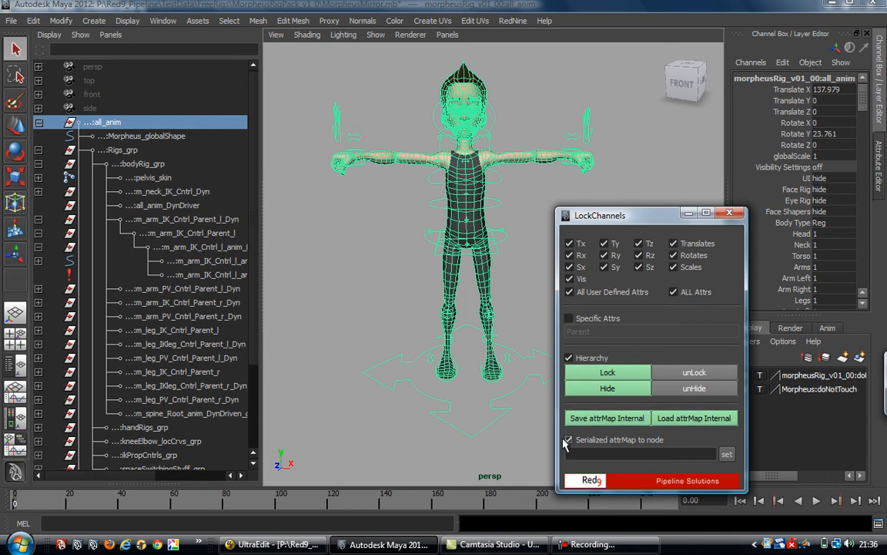
pyautogui.click(727, 454)
pyautogui.moveTo(381, 346); pyautogui.dragTo(413, 414)
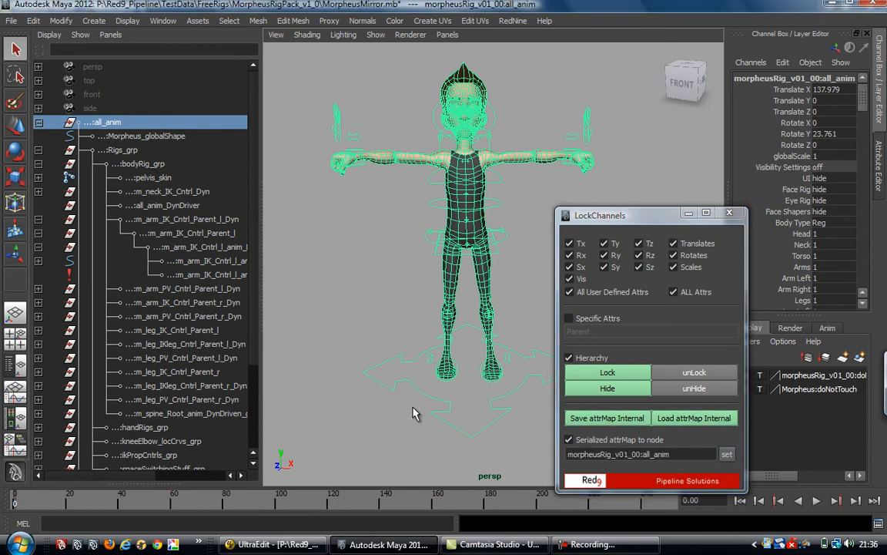
pyautogui.click(605, 423)
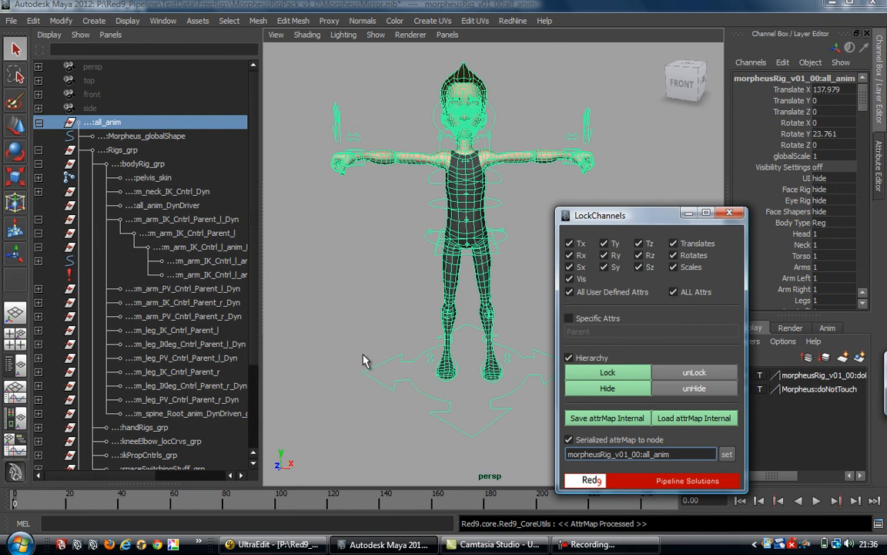
# Unhide all attributes on only the right arm IK control with Hierarchy off, and restore them from the internal attribute map on all_anim.
pyautogui.moveTo(367, 327); pyautogui.dragTo(388, 421)
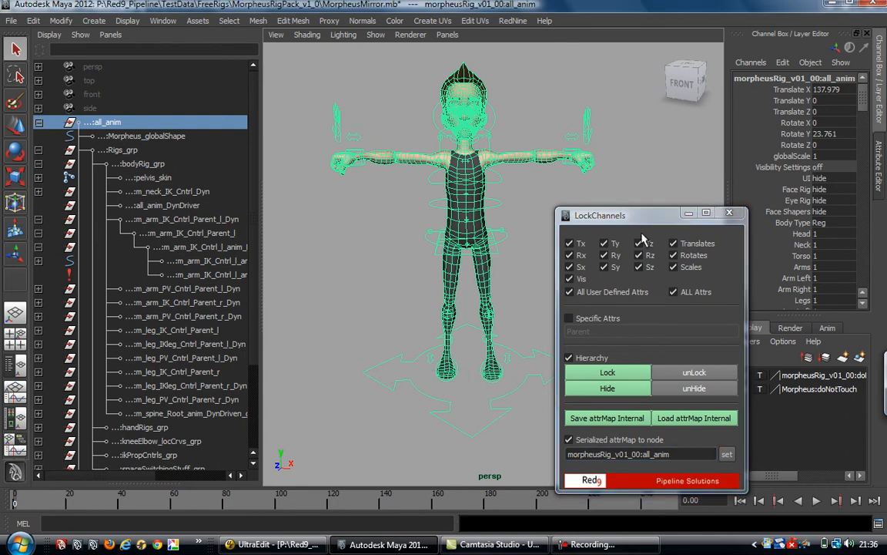
pyautogui.click(336, 165)
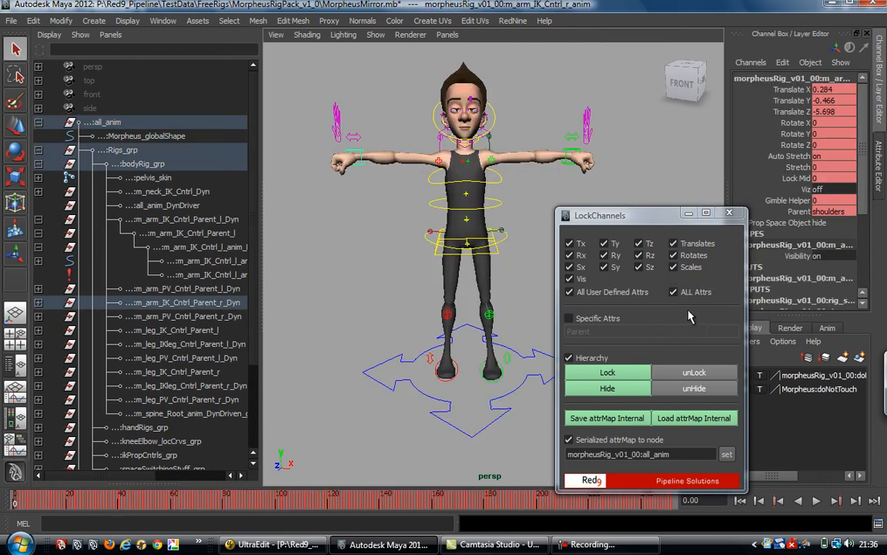
pyautogui.click(569, 358)
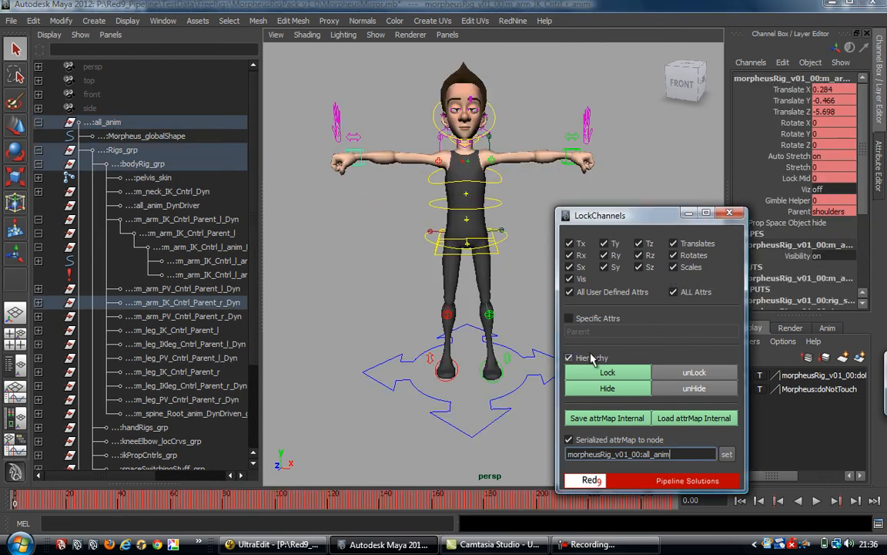
pyautogui.click(691, 390)
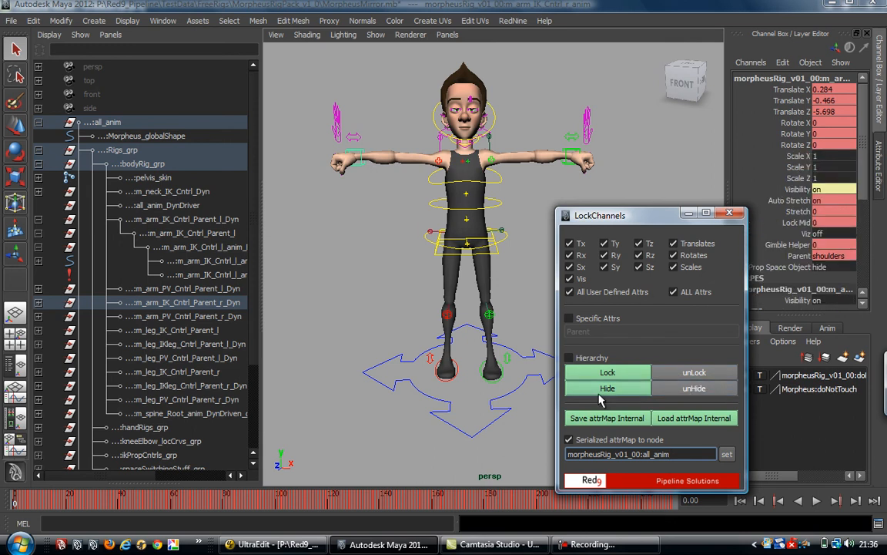
pyautogui.click(713, 418)
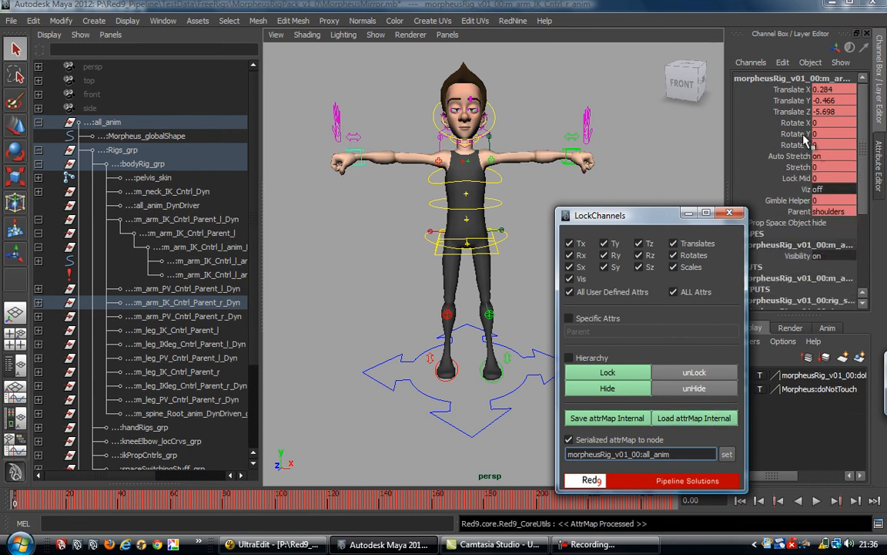
# Select the hips control and move the LockChannels window slightly aside.
pyautogui.click(501, 235)
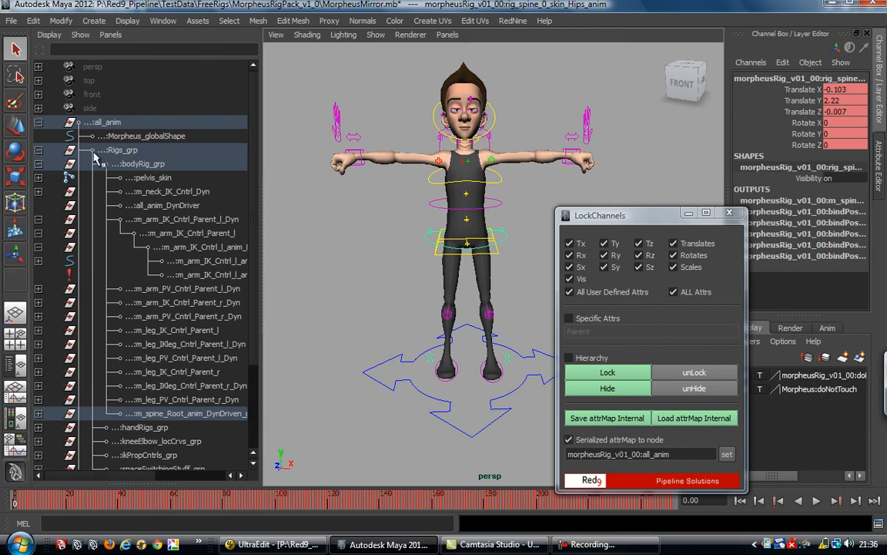
pyautogui.moveTo(656, 217); pyautogui.dragTo(641, 200)
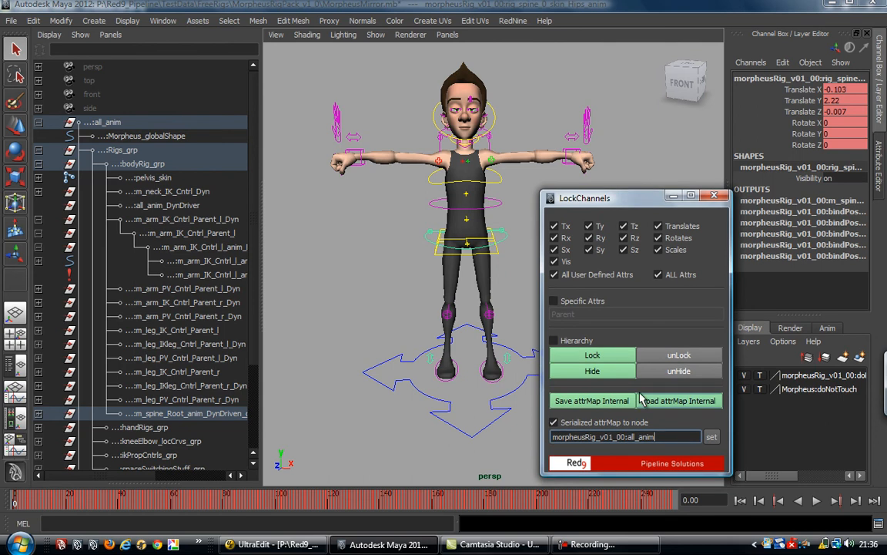